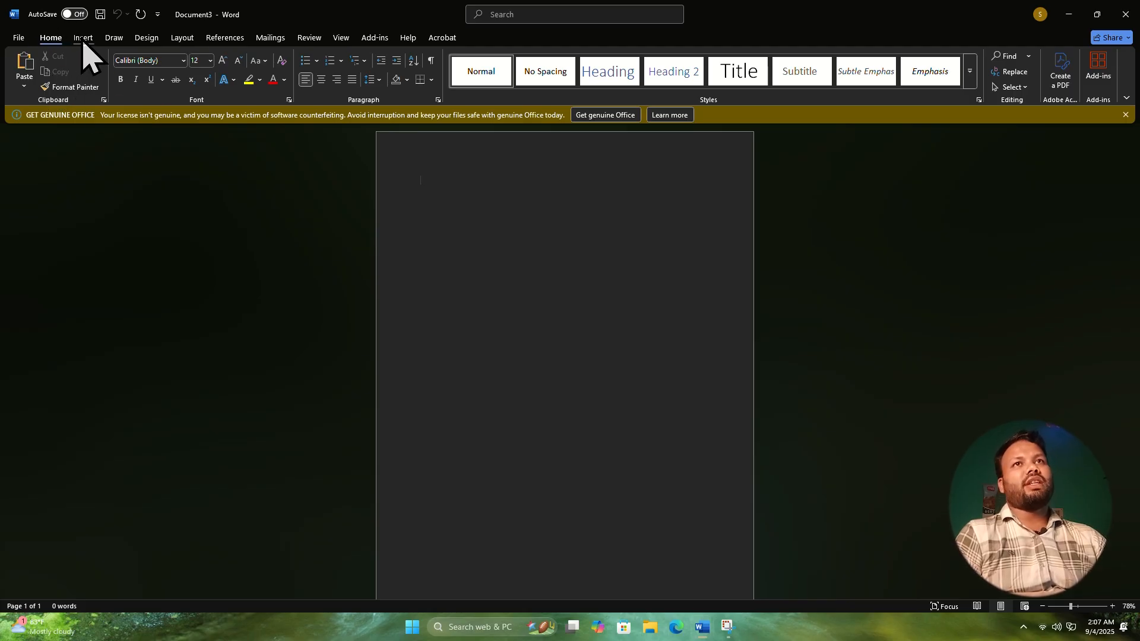
# Insert a table with 3 columns and 2 rows, and append another row below its last row.
pyautogui.click(83, 38)
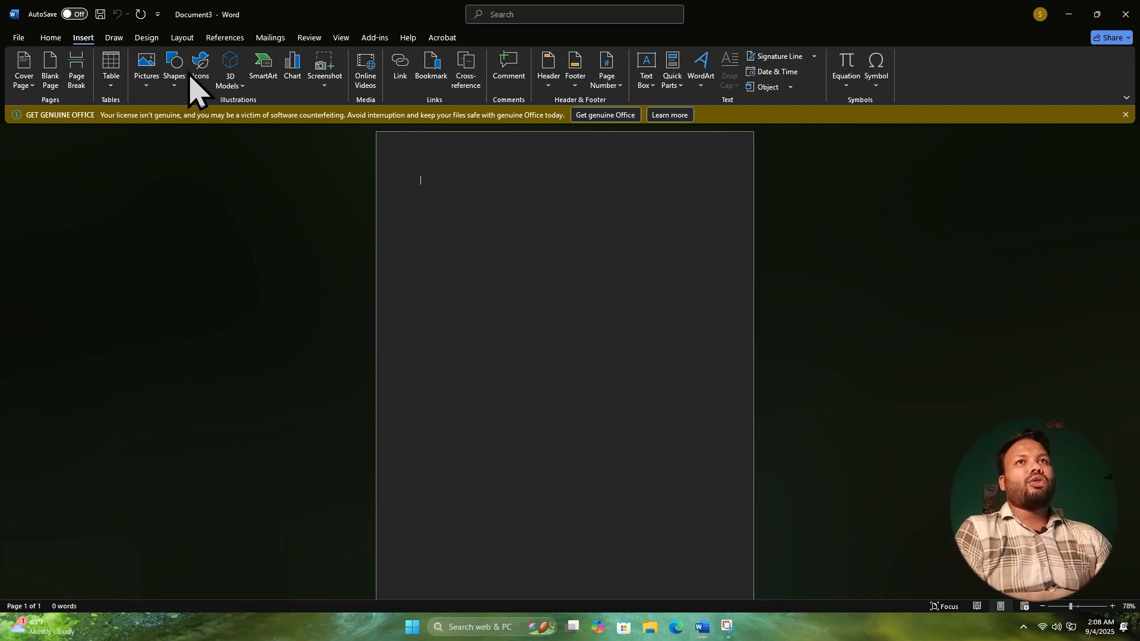
pyautogui.click(110, 71)
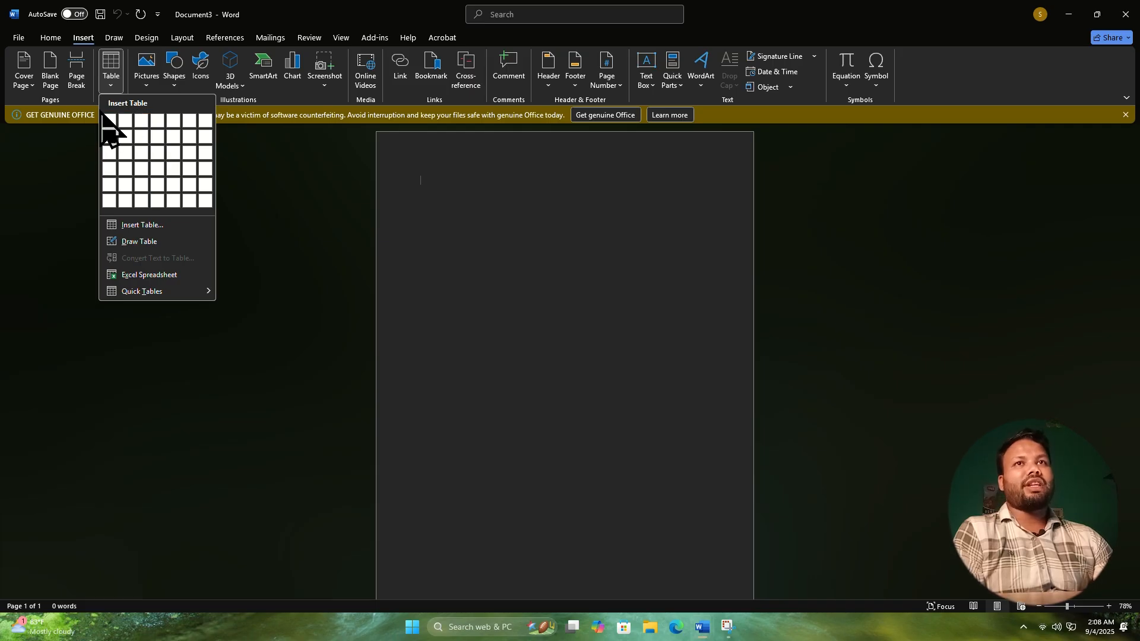
pyautogui.click(128, 226)
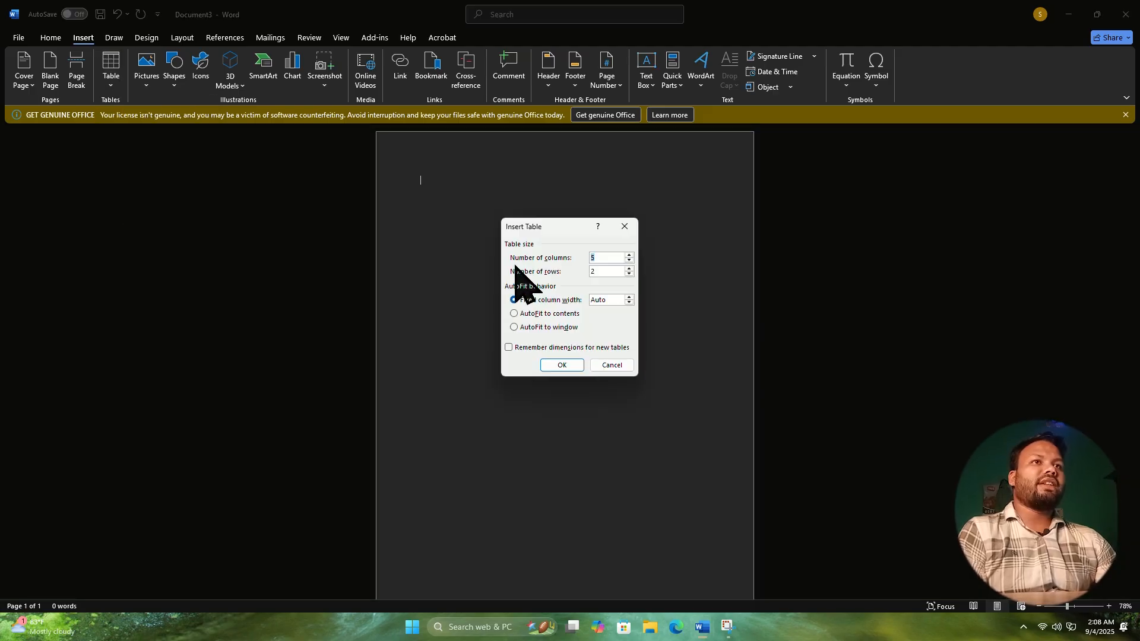
pyautogui.click(606, 257)
pyautogui.moveTo(607, 256); pyautogui.dragTo(586, 259)
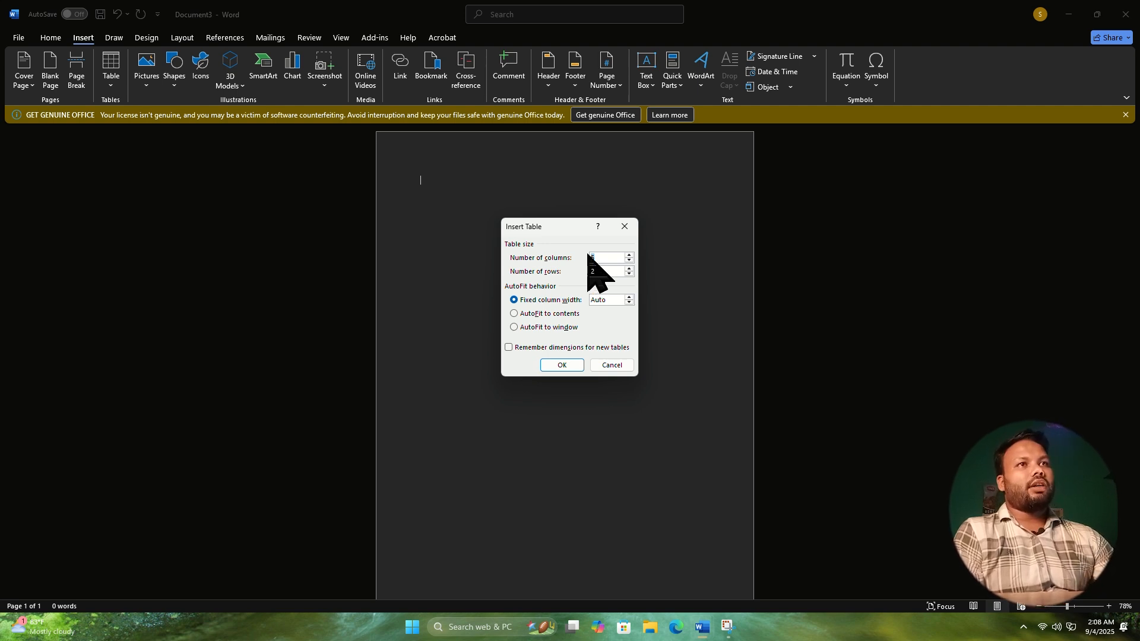
pyautogui.click(630, 261)
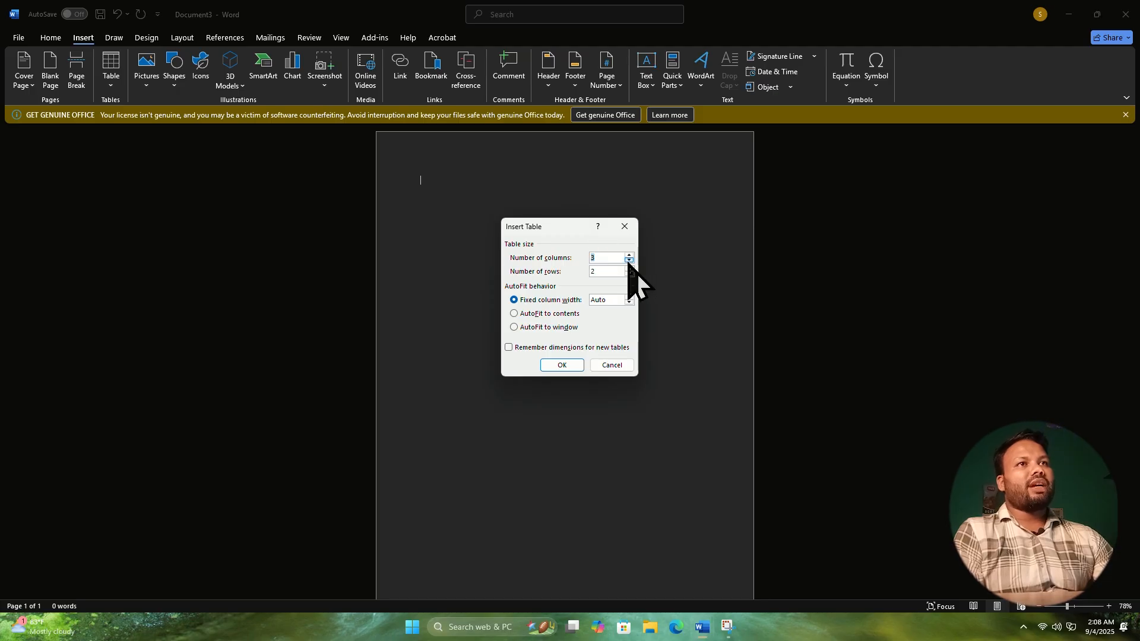
pyautogui.click(560, 365)
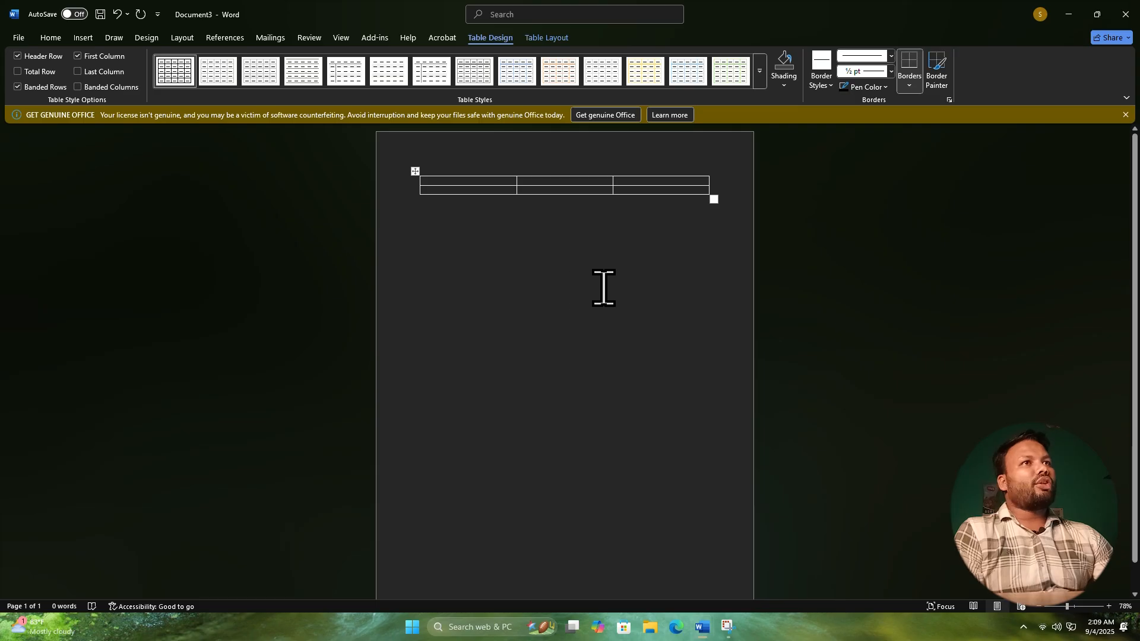
pyautogui.click(716, 194)
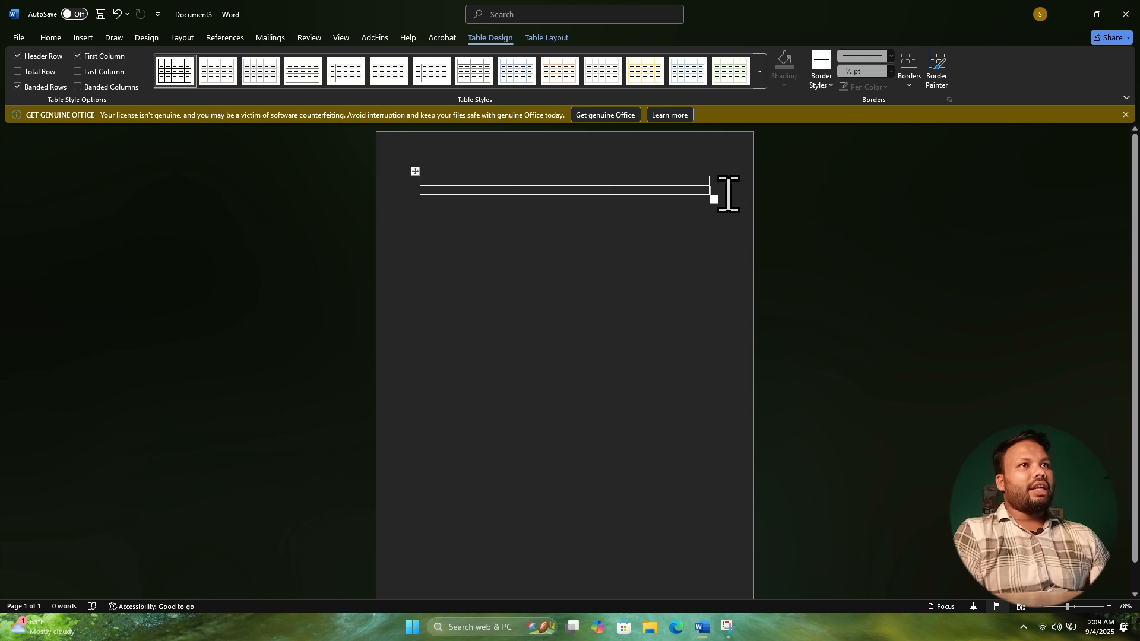
pyautogui.press('Return')
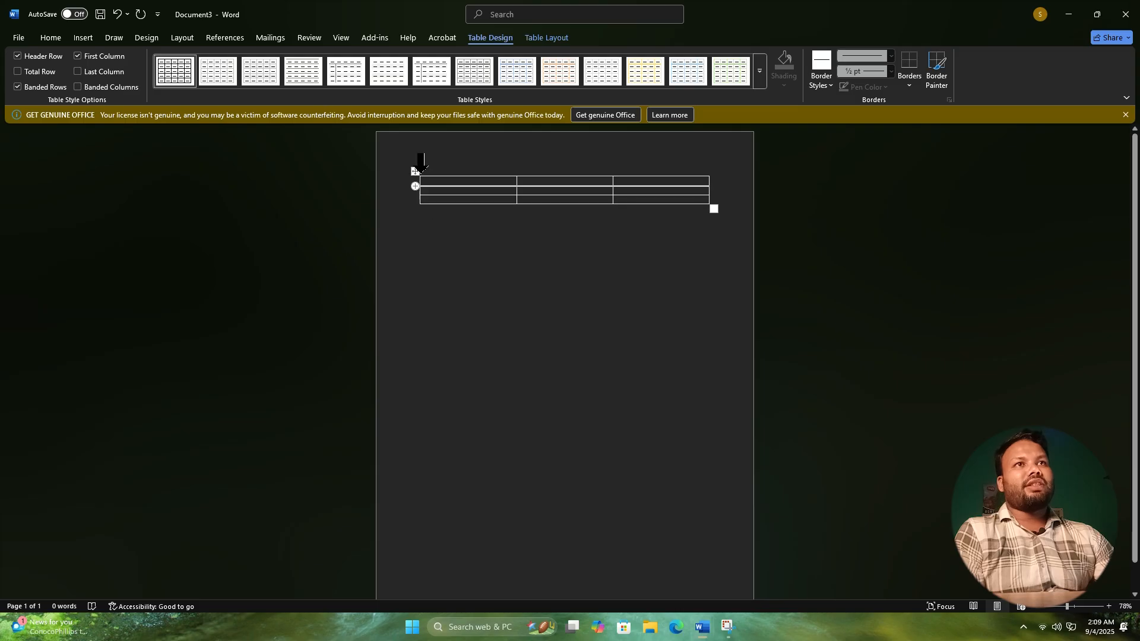
# Cut the table's first column, and cut the remaining table from the page.
pyautogui.click(421, 171)
pyautogui.rightClick(684, 231)
pyautogui.rightClick(487, 167)
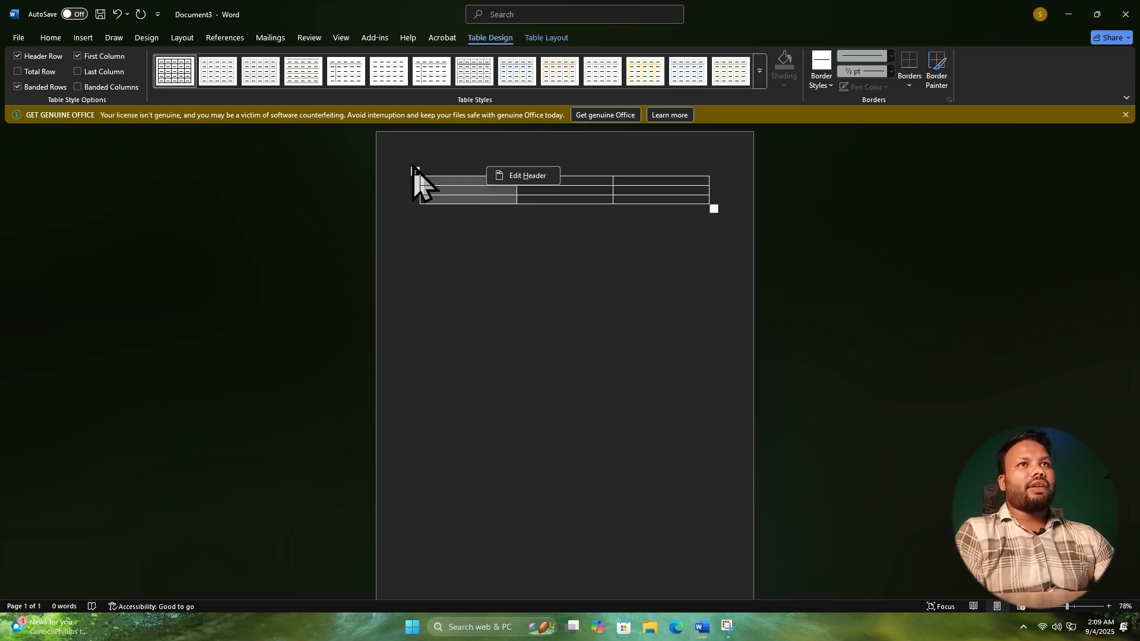
pyautogui.rightClick(504, 189)
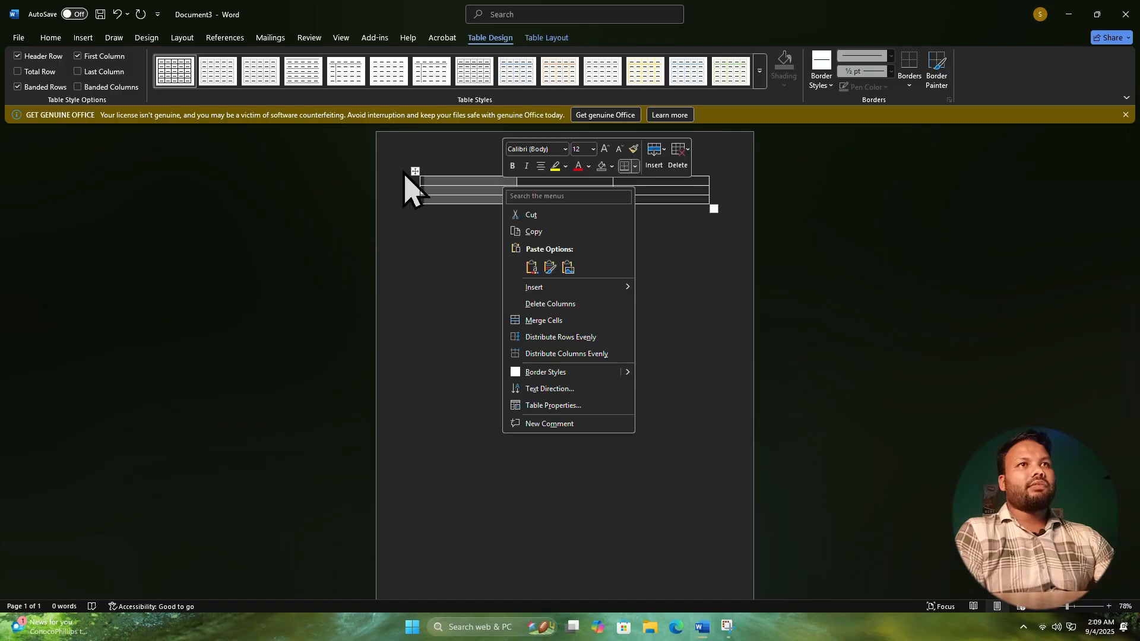
pyautogui.click(544, 215)
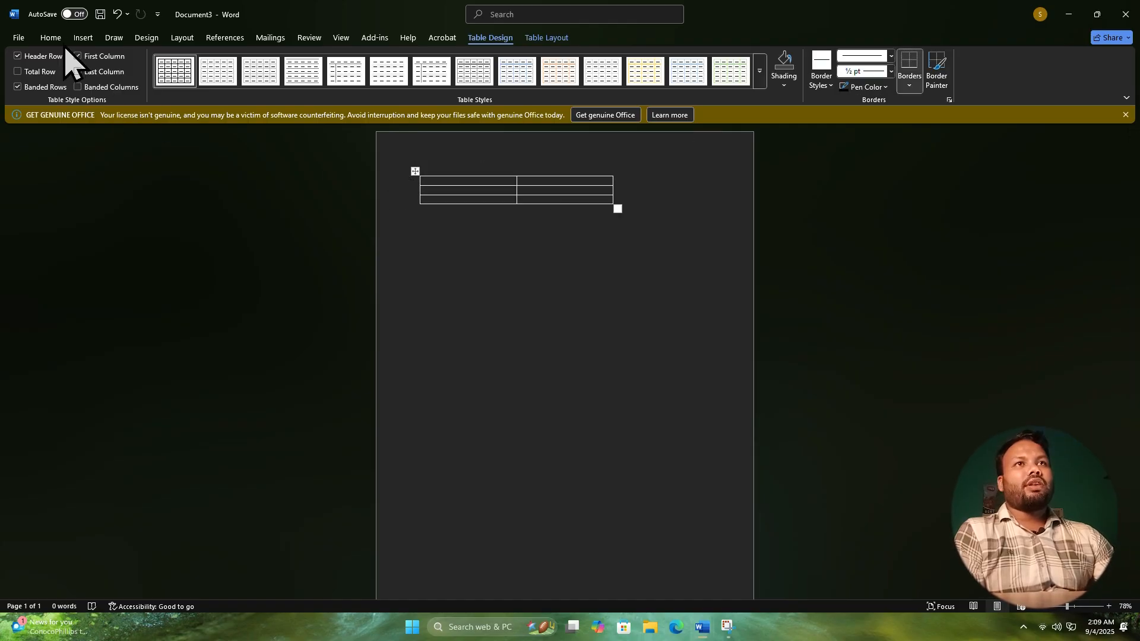
pyautogui.rightClick(415, 172)
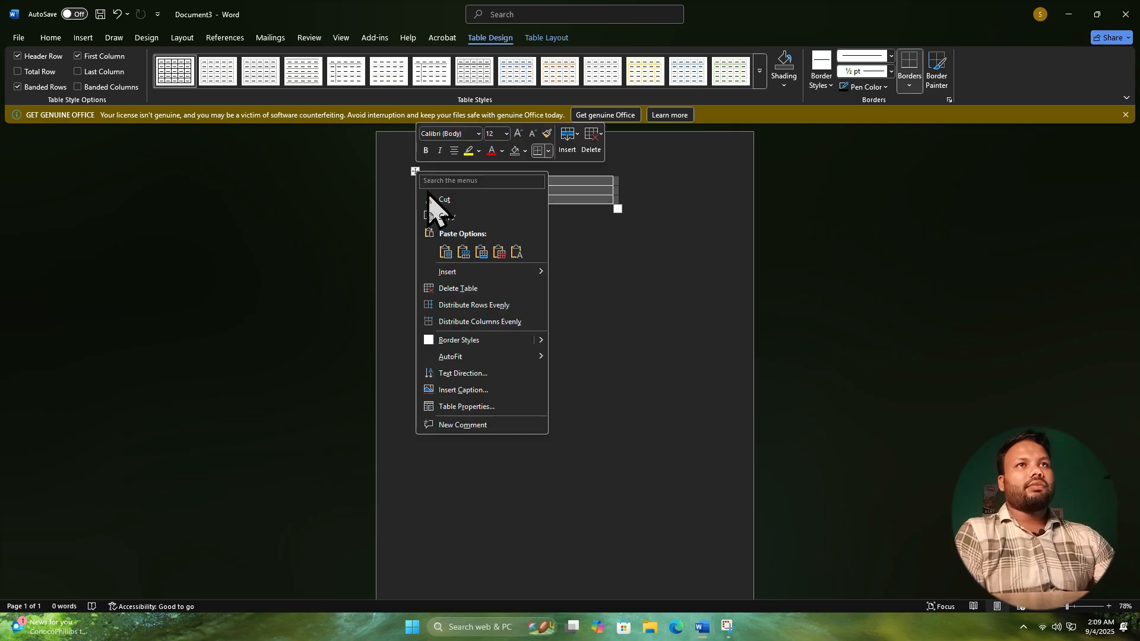
pyautogui.click(432, 199)
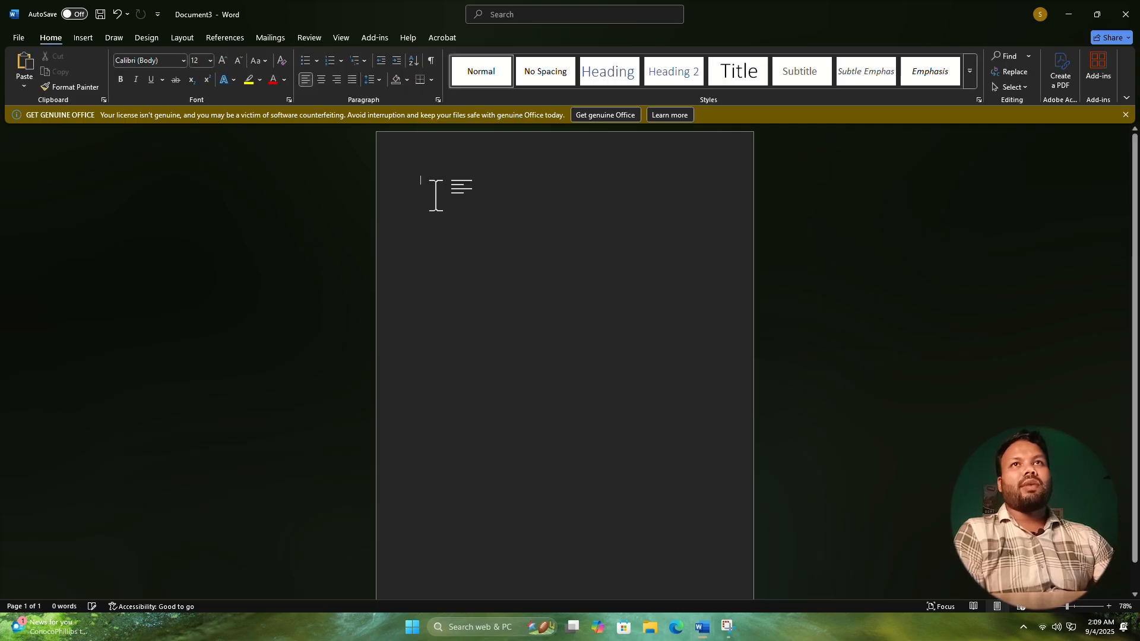
# Insert the built-in Banded cover page into the document.
pyautogui.click(83, 39)
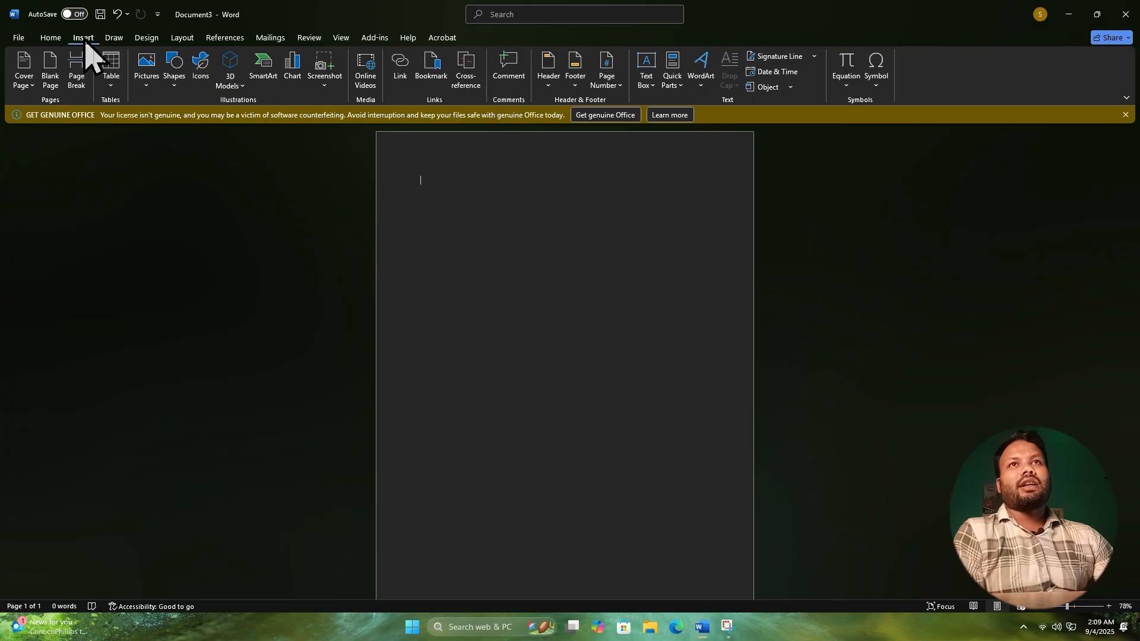
pyautogui.click(24, 83)
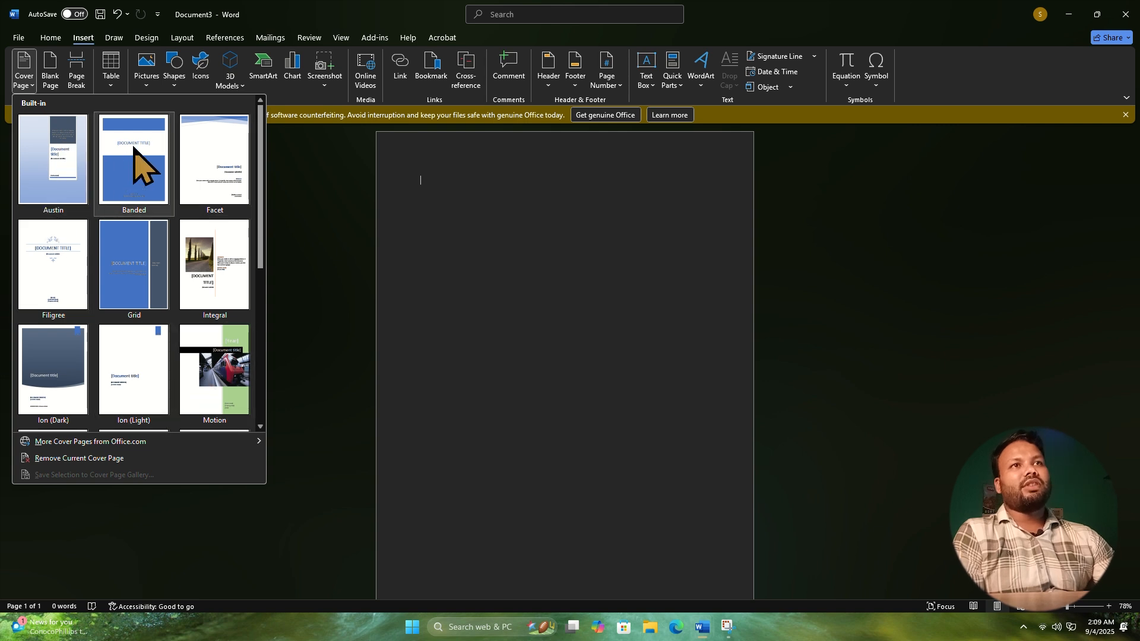
pyautogui.click(137, 163)
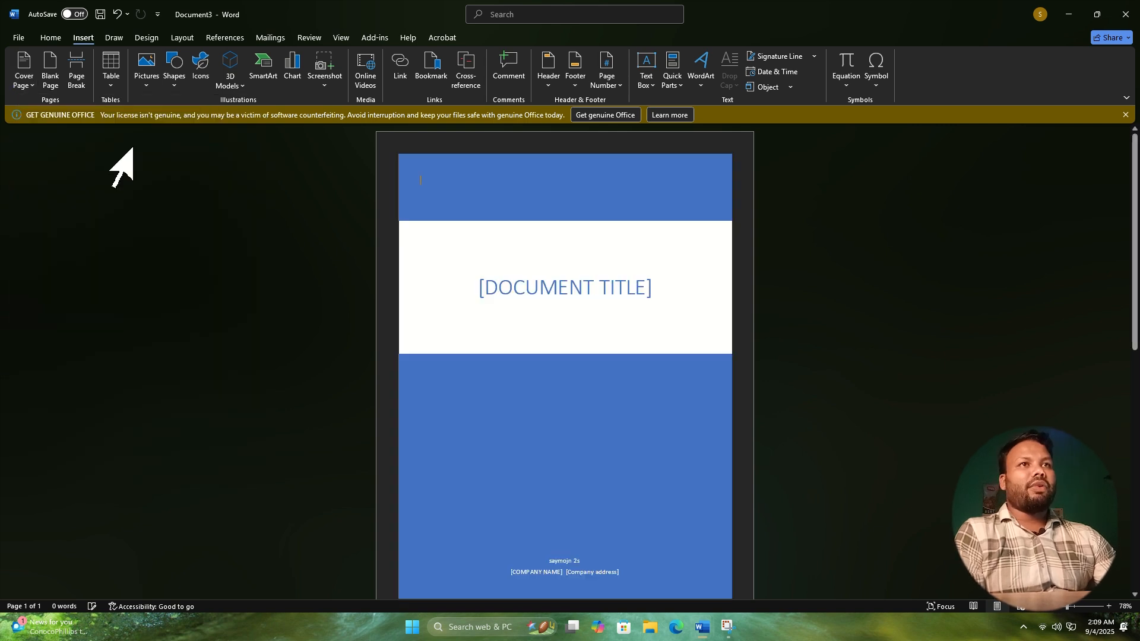
# Replace the cover page's title placeholder with ICT WORLD BD.
pyautogui.click(482, 290)
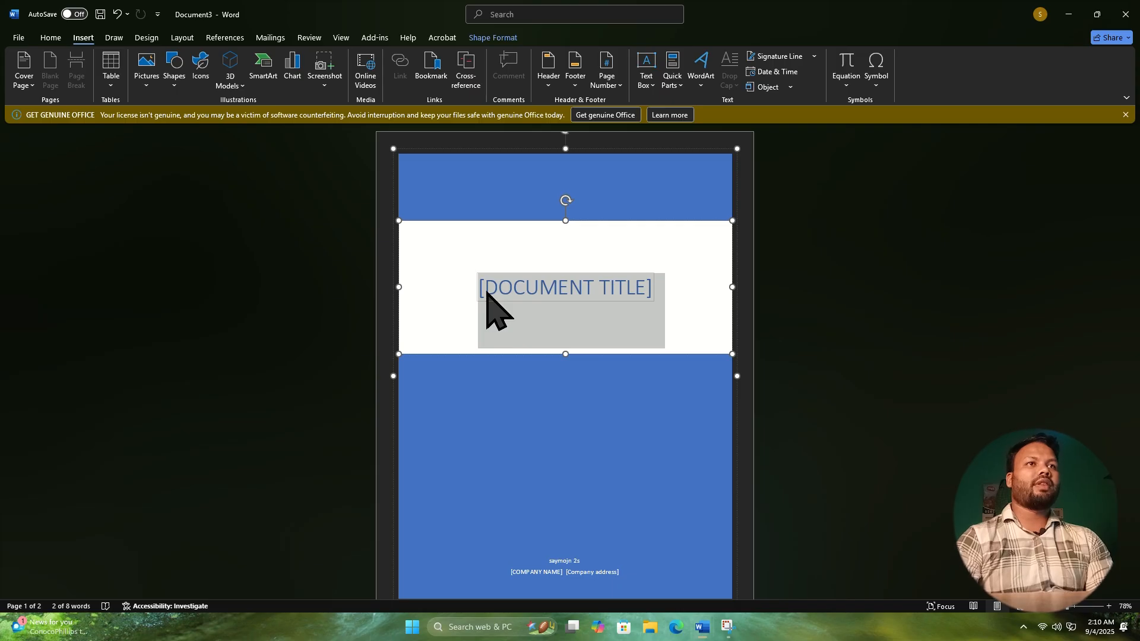
pyautogui.write('ICT WO')
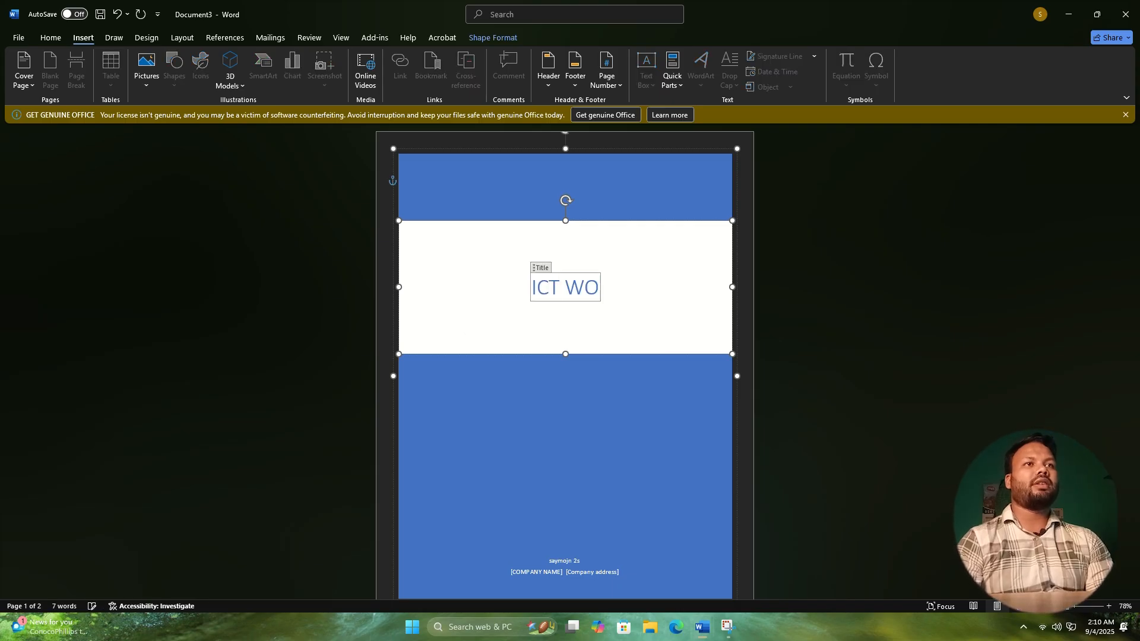
pyautogui.write('E')
pyautogui.press('BackSpace')
pyautogui.write('RLS')
pyautogui.press('BackSpace')
pyautogui.write('D BD')
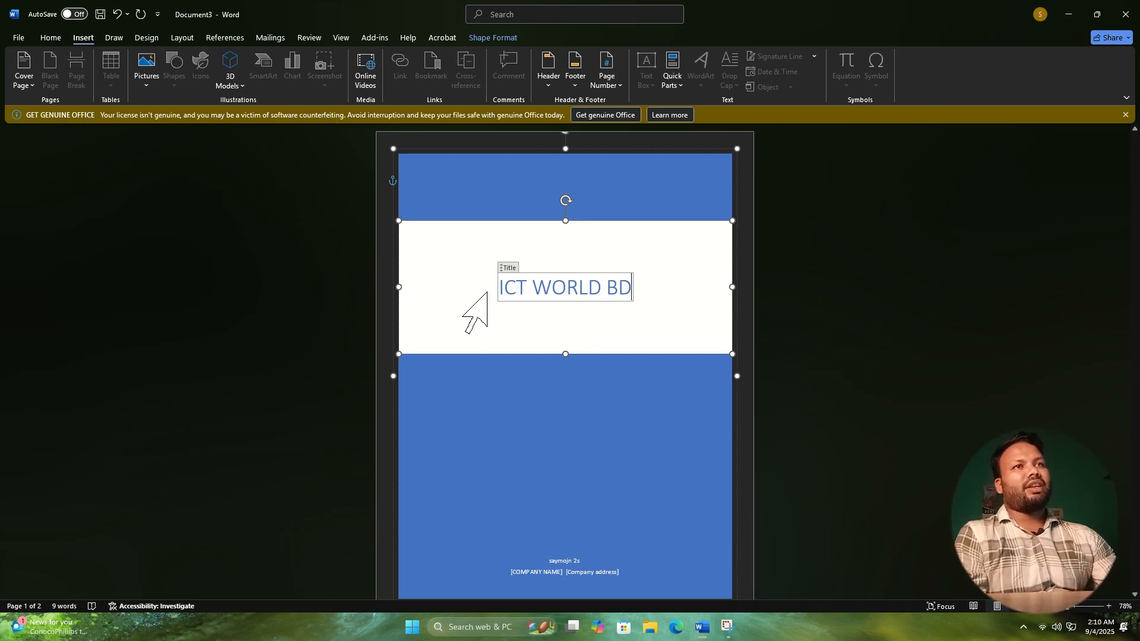
pyautogui.click(618, 383)
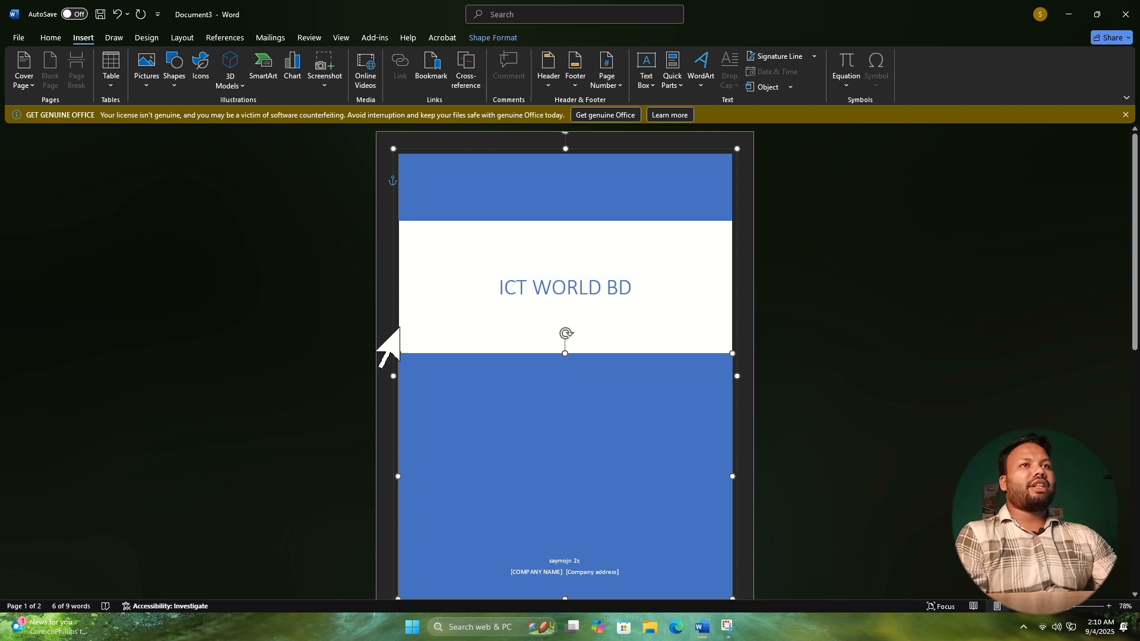
pyautogui.click(504, 287)
pyautogui.press('BackSpace')
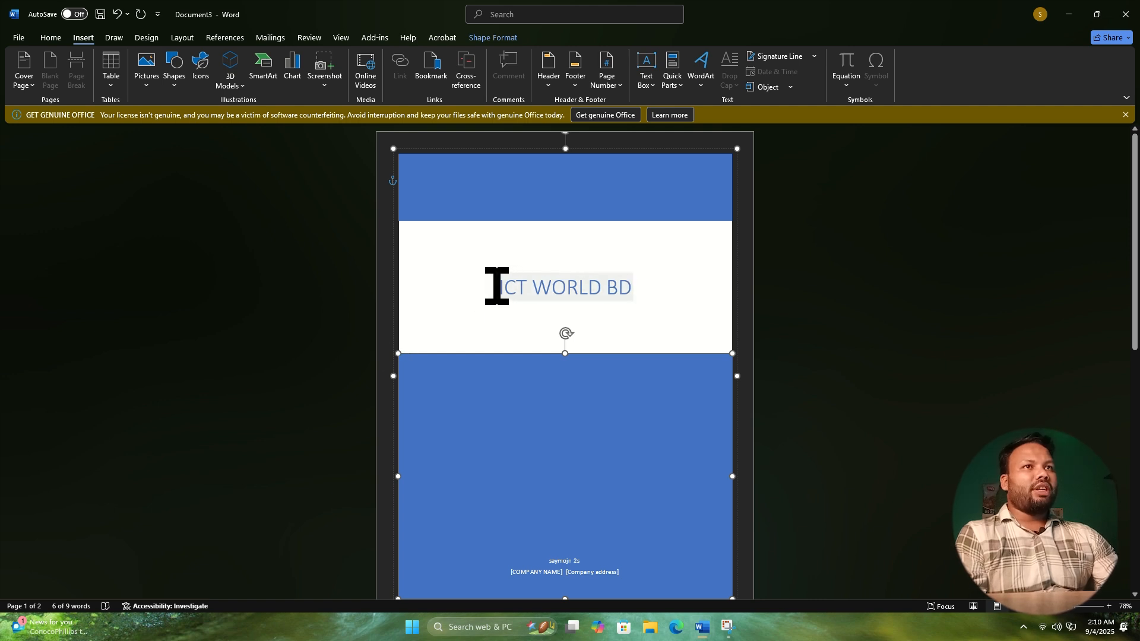
pyautogui.write('I')
pyautogui.click(634, 291)
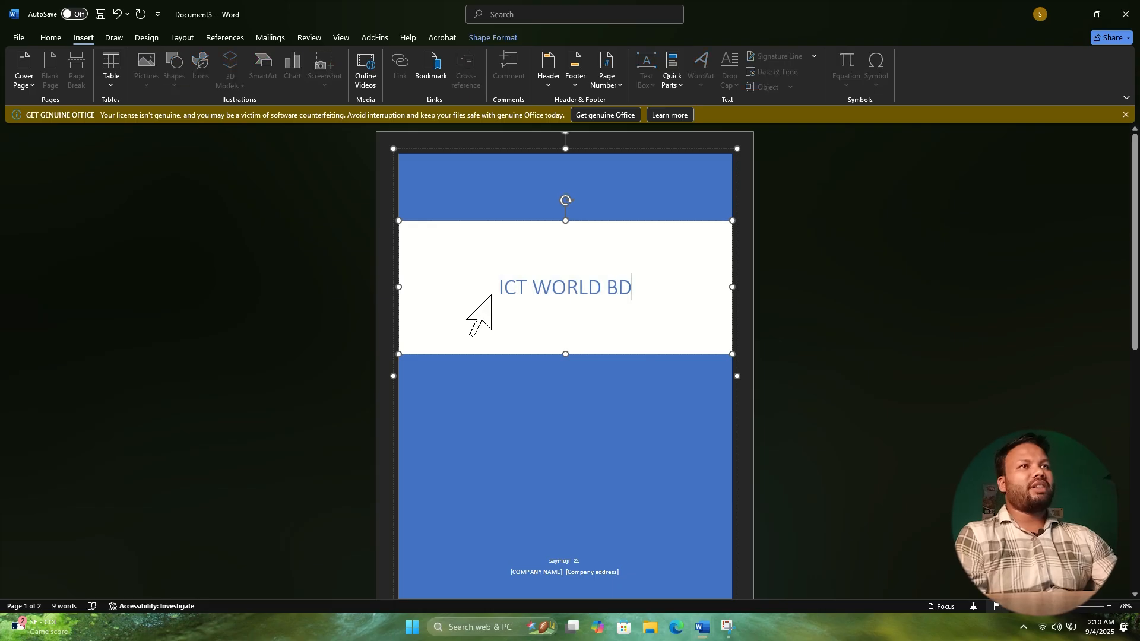
# Cut the whole Banded cover page design from the first page.
pyautogui.click(682, 185)
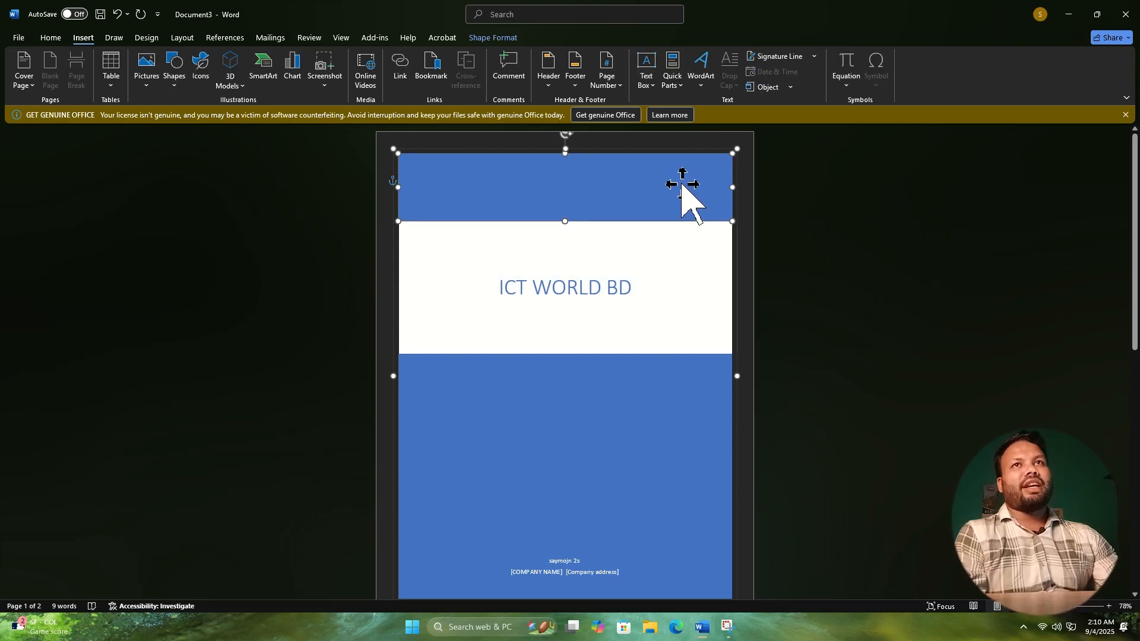
pyautogui.click(25, 82)
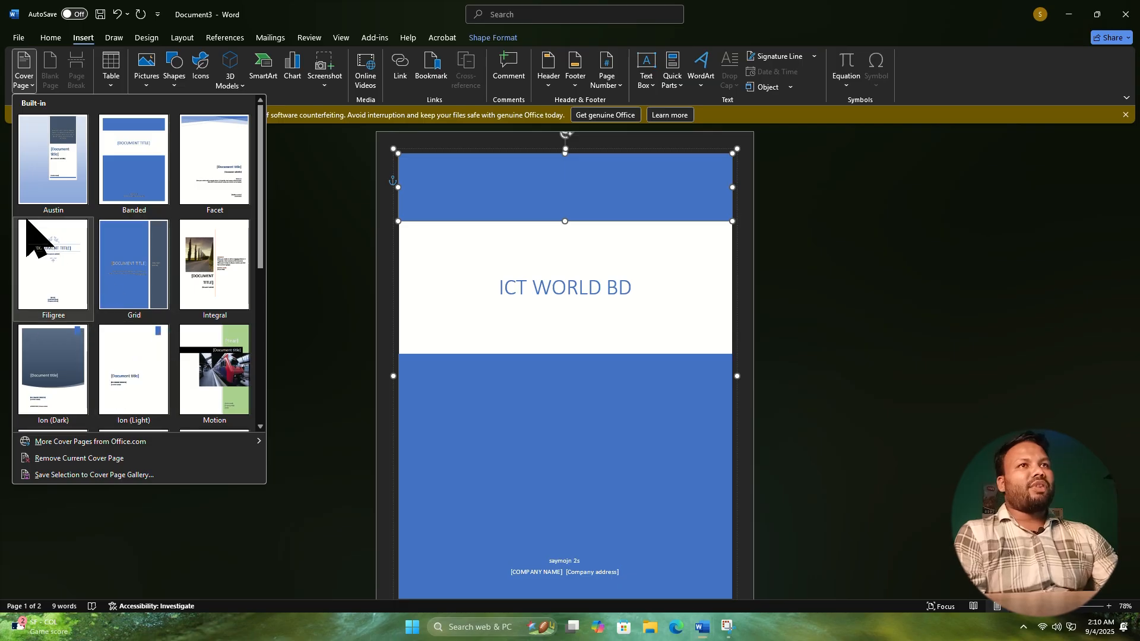
pyautogui.rightClick(396, 153)
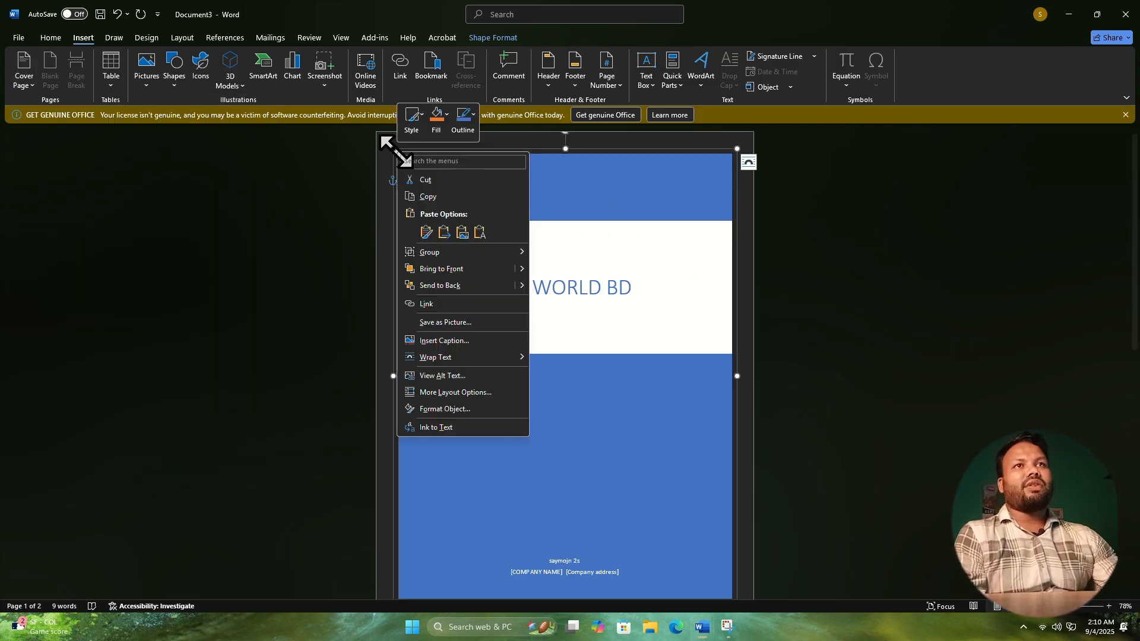
pyautogui.click(424, 180)
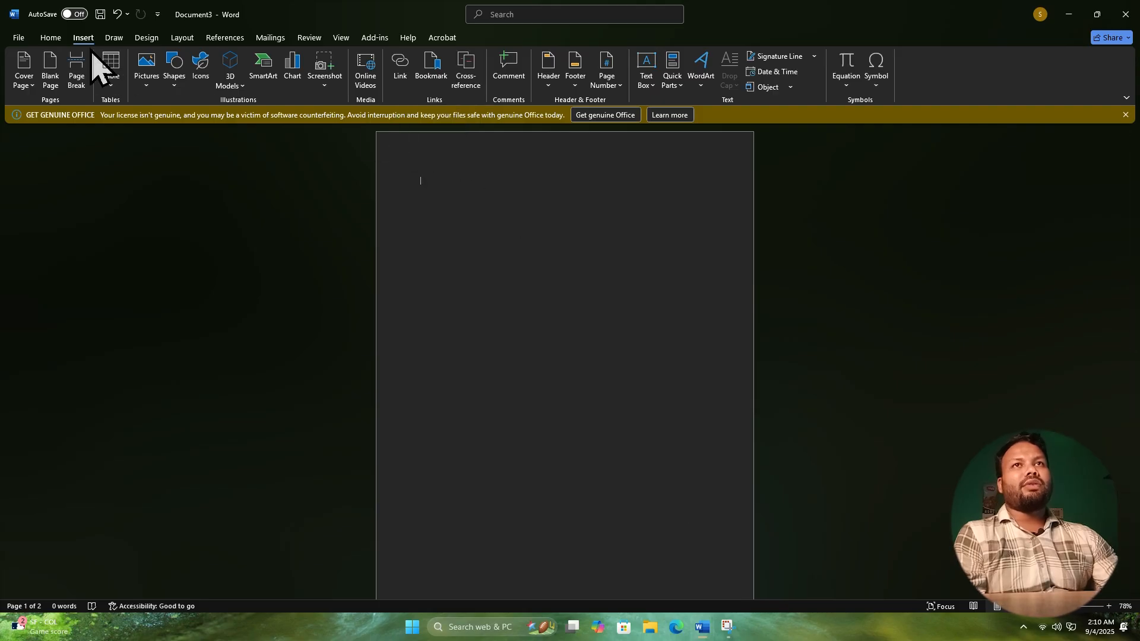
# Draw an oval about 3" high and 2.33" wide near the page's upper-left corner.
pyautogui.click(176, 86)
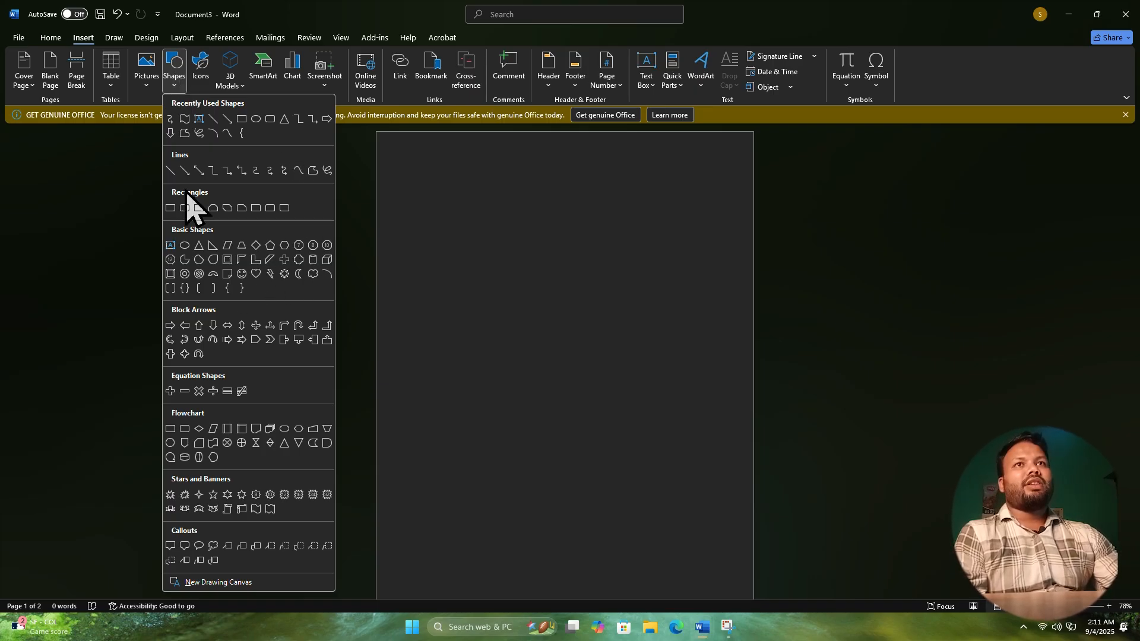
pyautogui.click(256, 119)
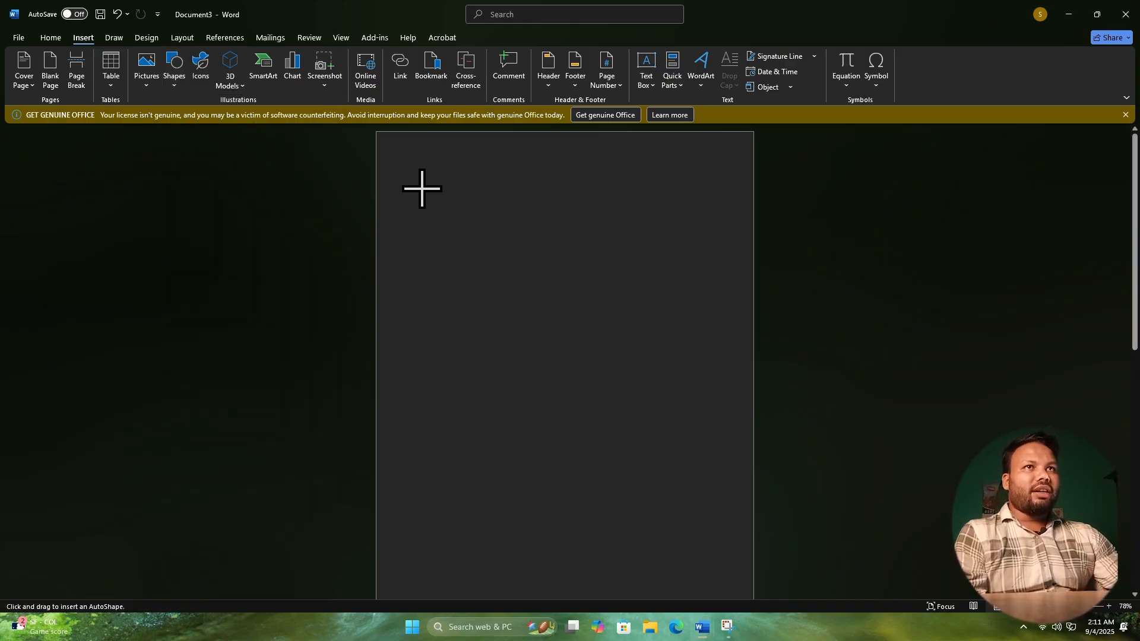
pyautogui.moveTo(421, 188); pyautogui.dragTo(526, 323)
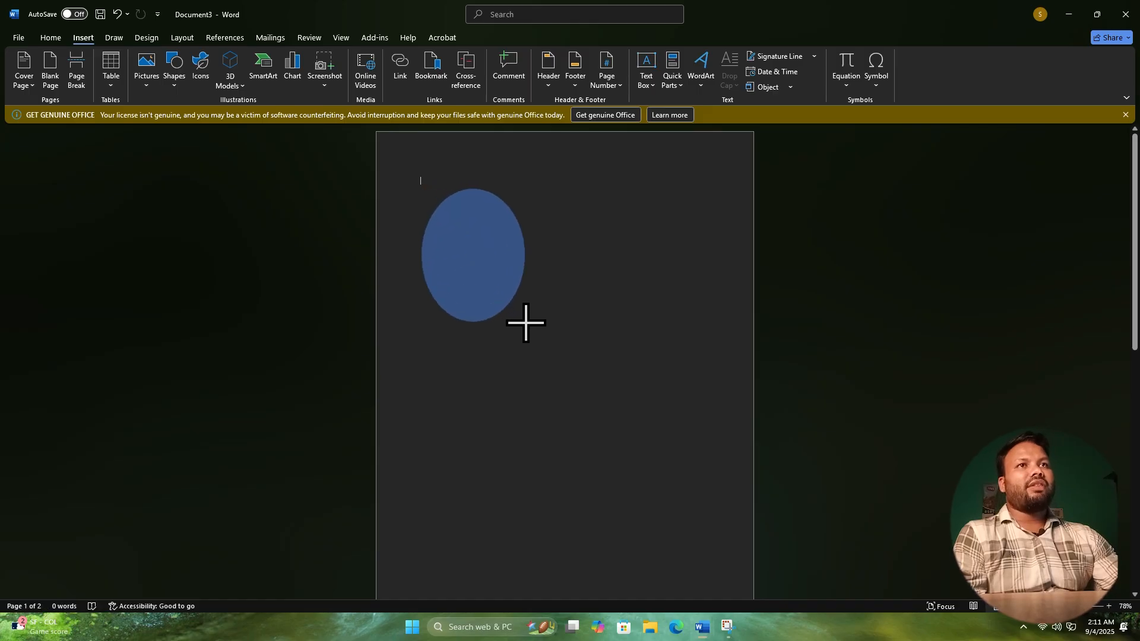
pyautogui.moveTo(526, 323); pyautogui.dragTo(526, 323)
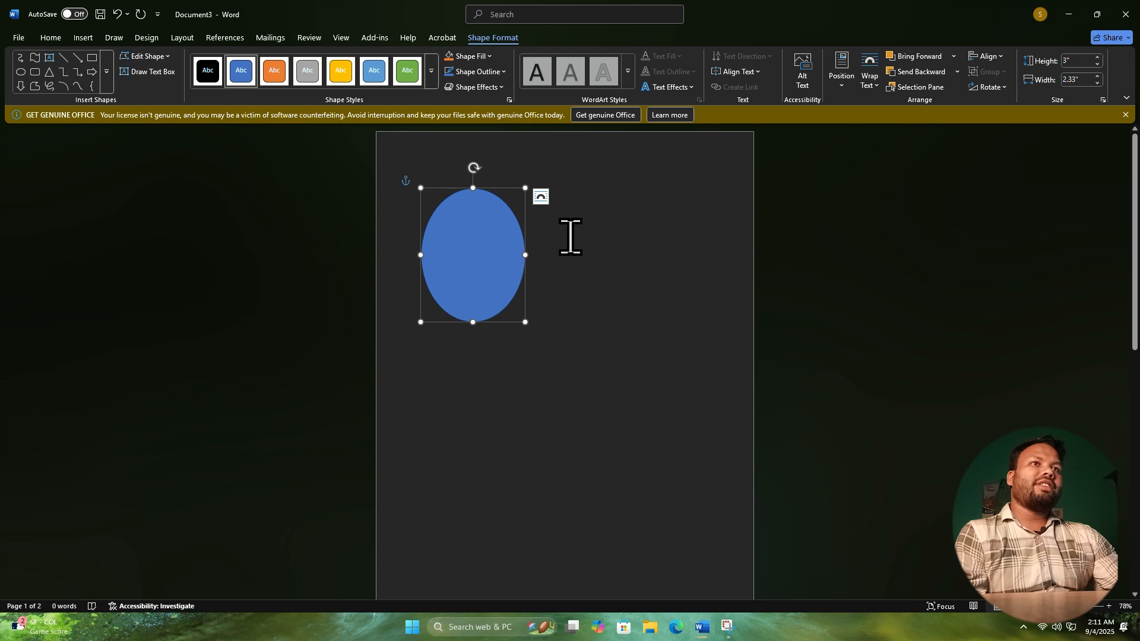
pyautogui.click(576, 299)
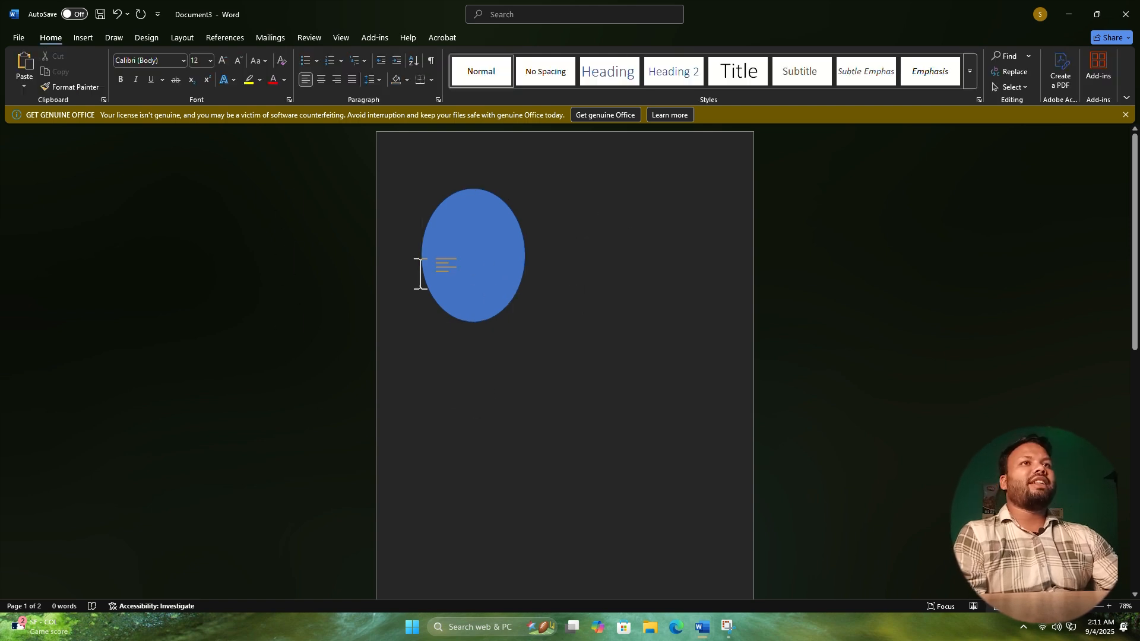
# Cut the blue oval from the page.
pyautogui.click(469, 225)
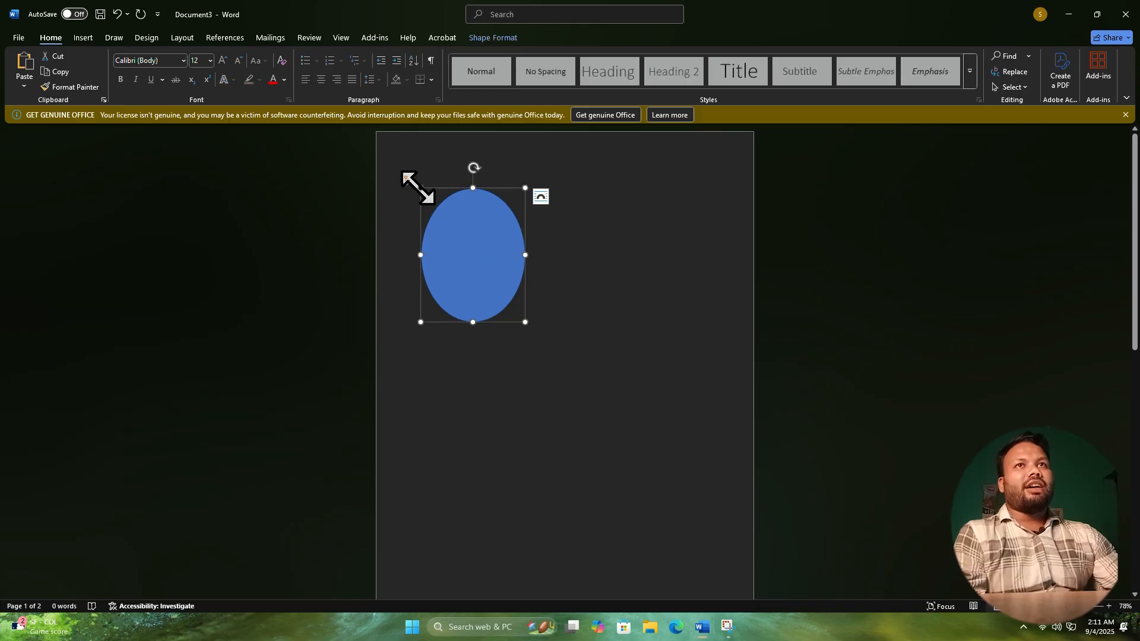
pyautogui.rightClick(421, 189)
pyautogui.click(447, 217)
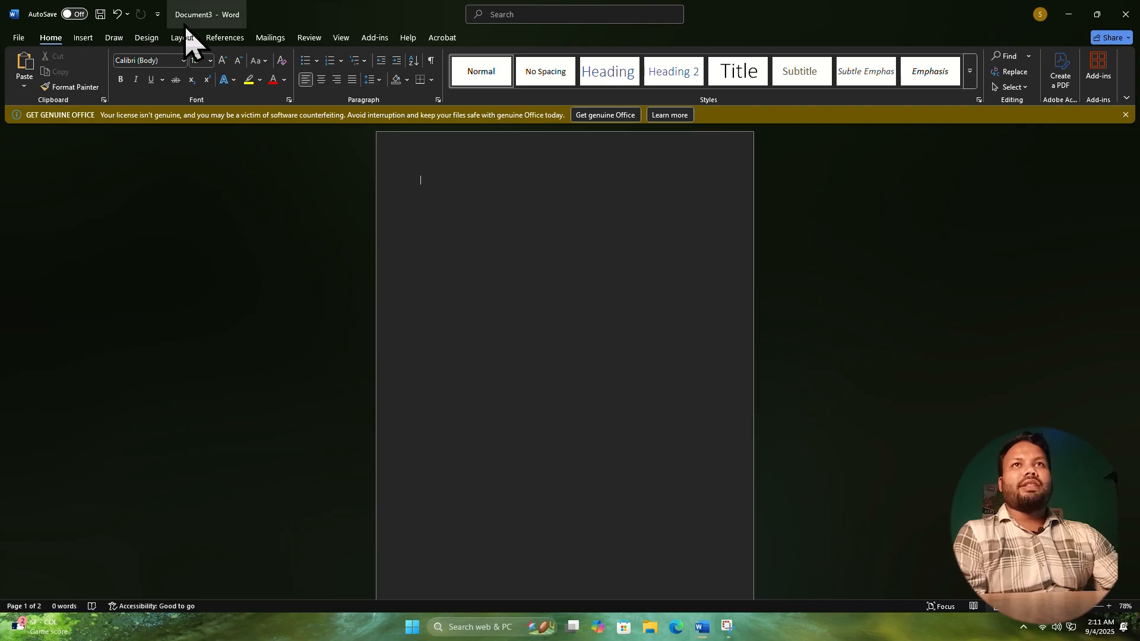
# Insert the BreakingNews_72x72-dark[1] picture from this device's Pictures folder.
pyautogui.click(86, 38)
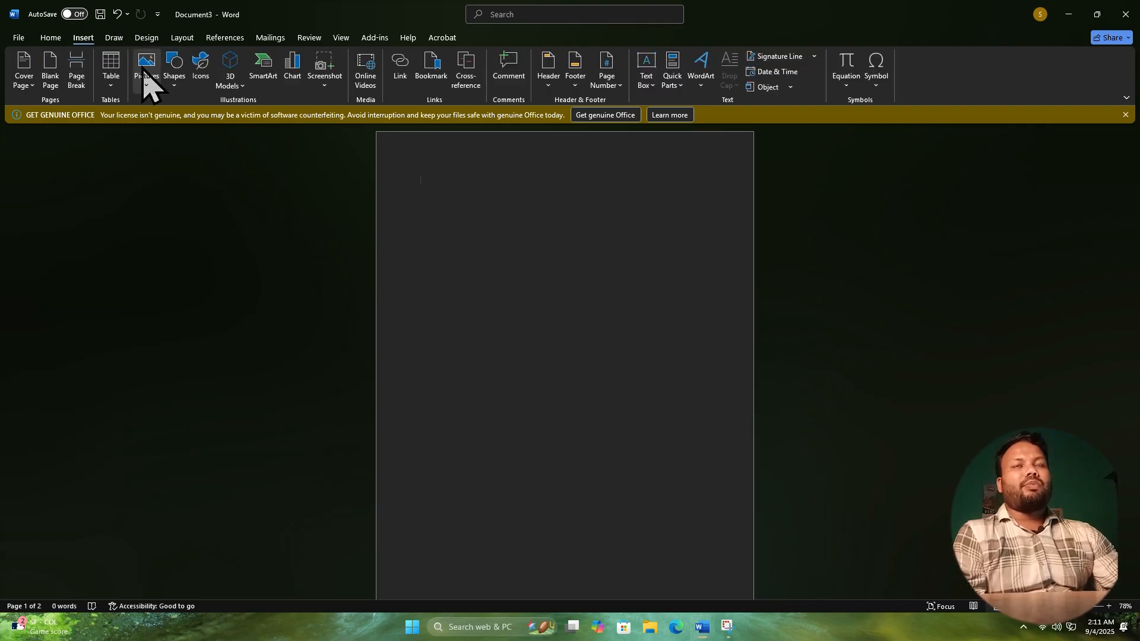
pyautogui.click(143, 69)
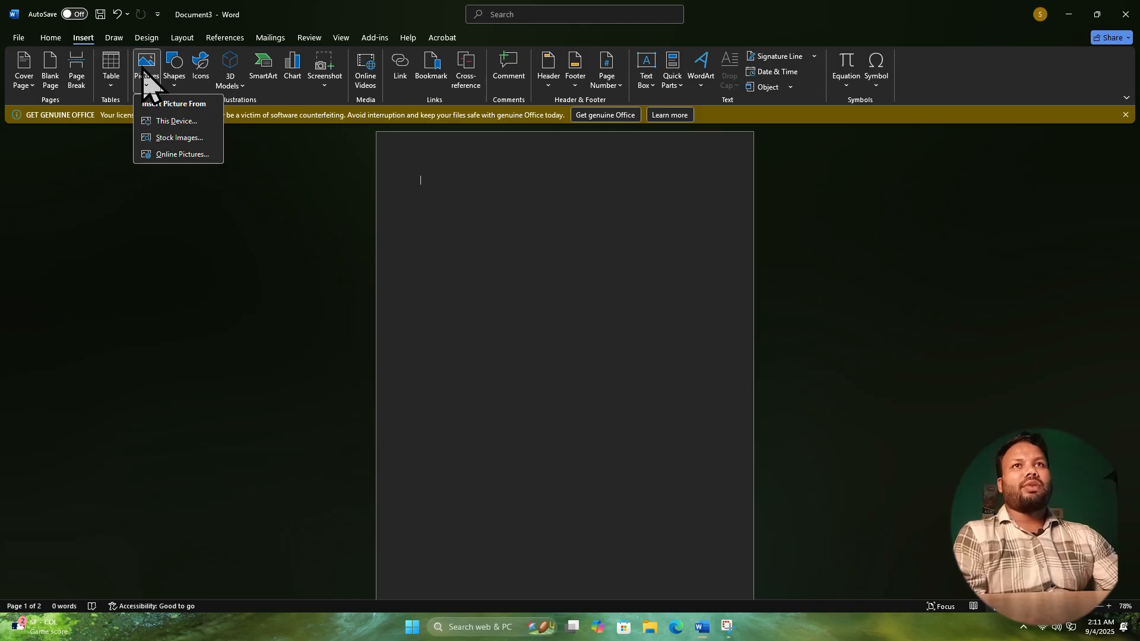
pyautogui.click(167, 121)
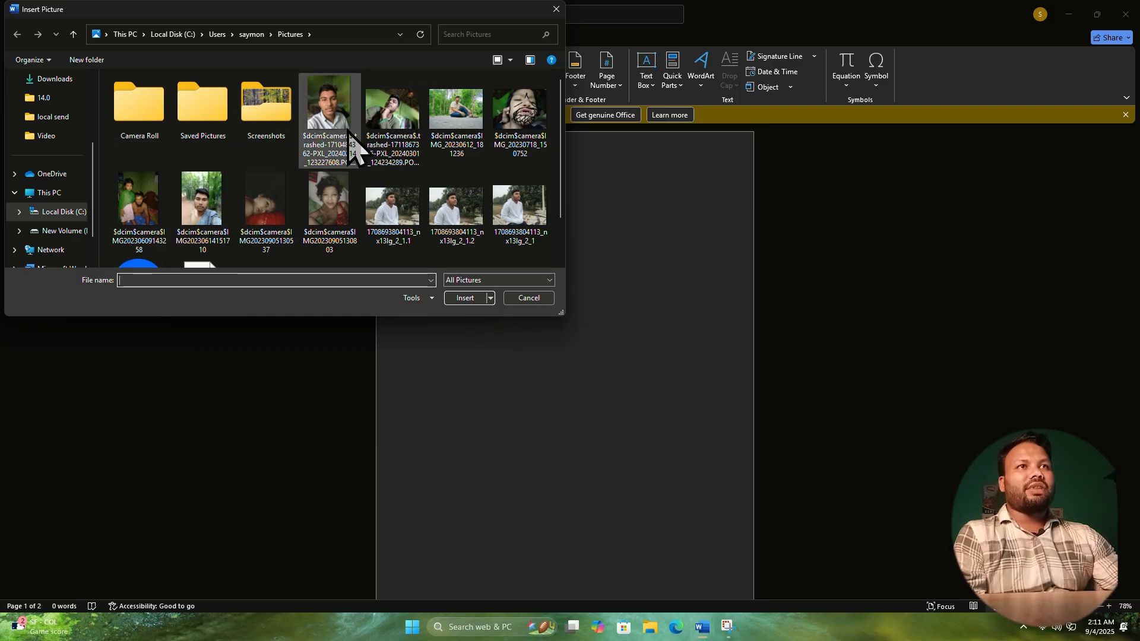
pyautogui.scroll(-2, 564, 225)
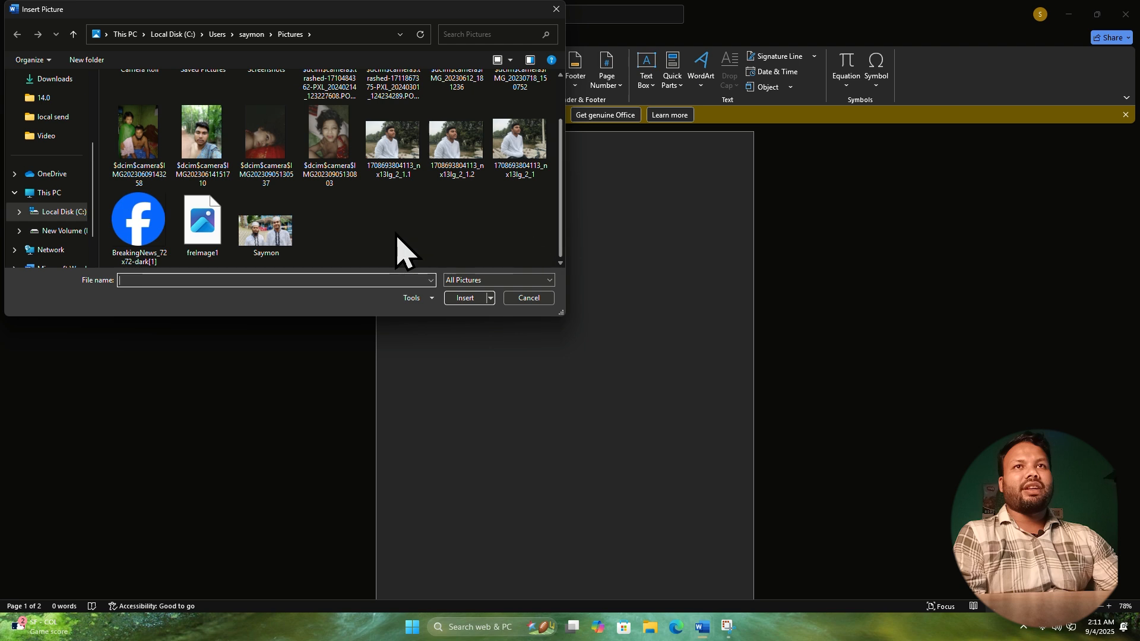
pyautogui.click(139, 222)
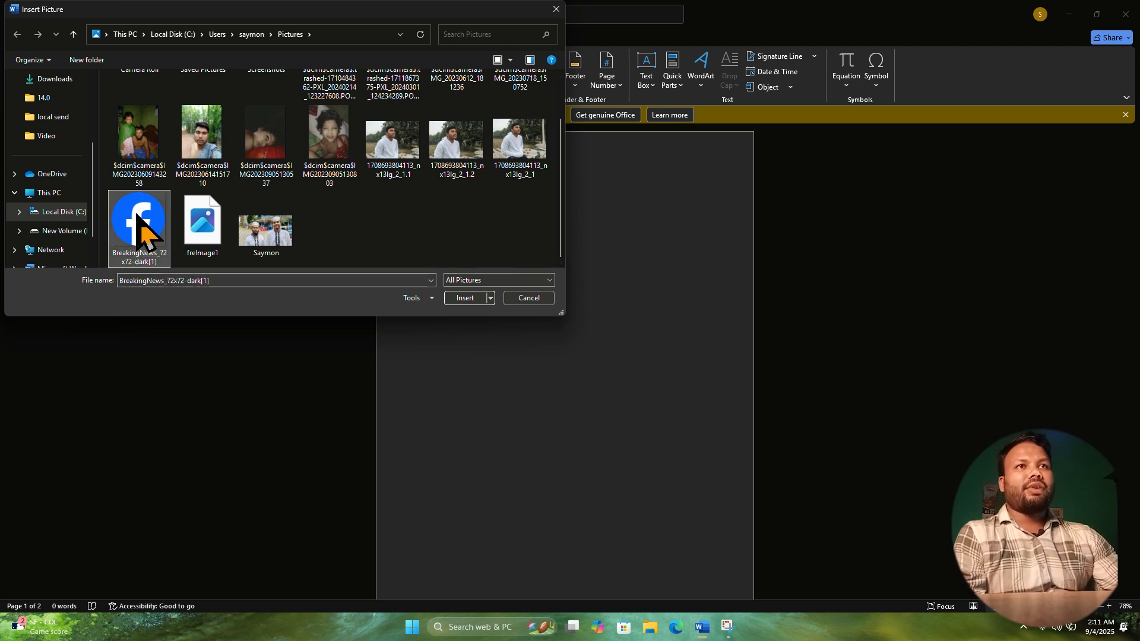
pyautogui.click(465, 299)
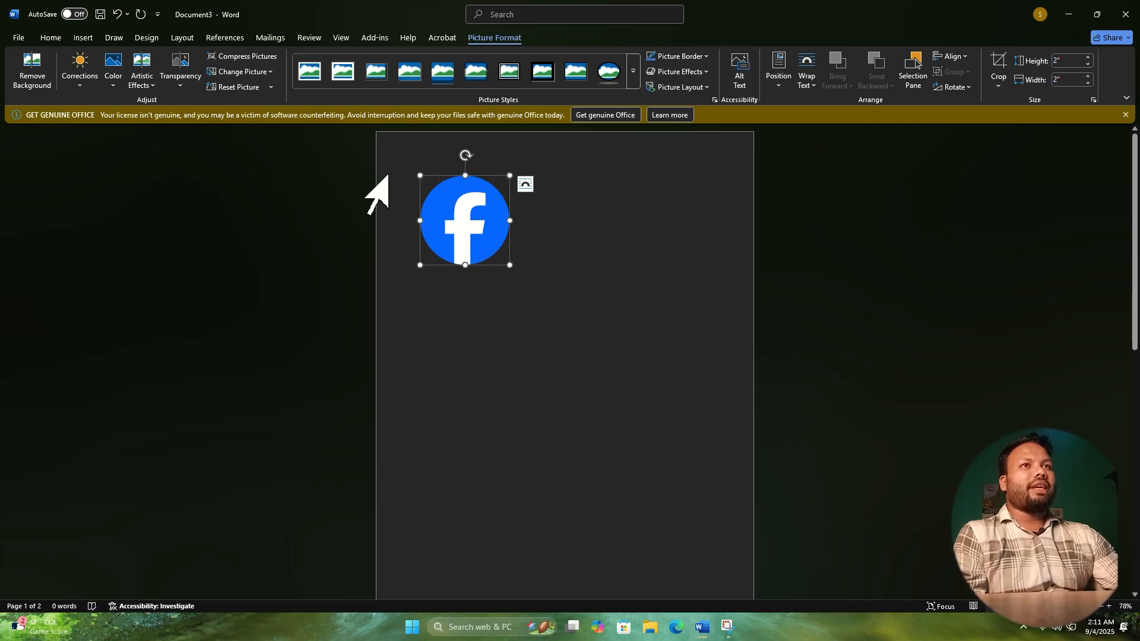
# Try to reposition the inline Facebook logo, and set its text wrapping to Behind Text.
pyautogui.moveTo(482, 190); pyautogui.dragTo(517, 257)
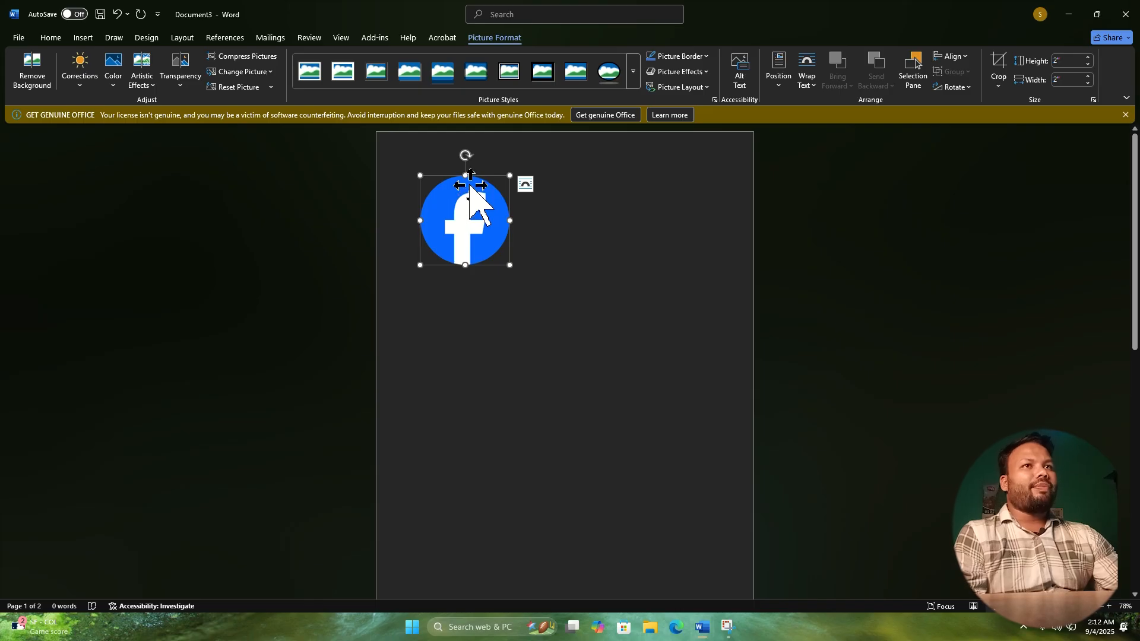
pyautogui.moveTo(469, 185); pyautogui.dragTo(469, 228)
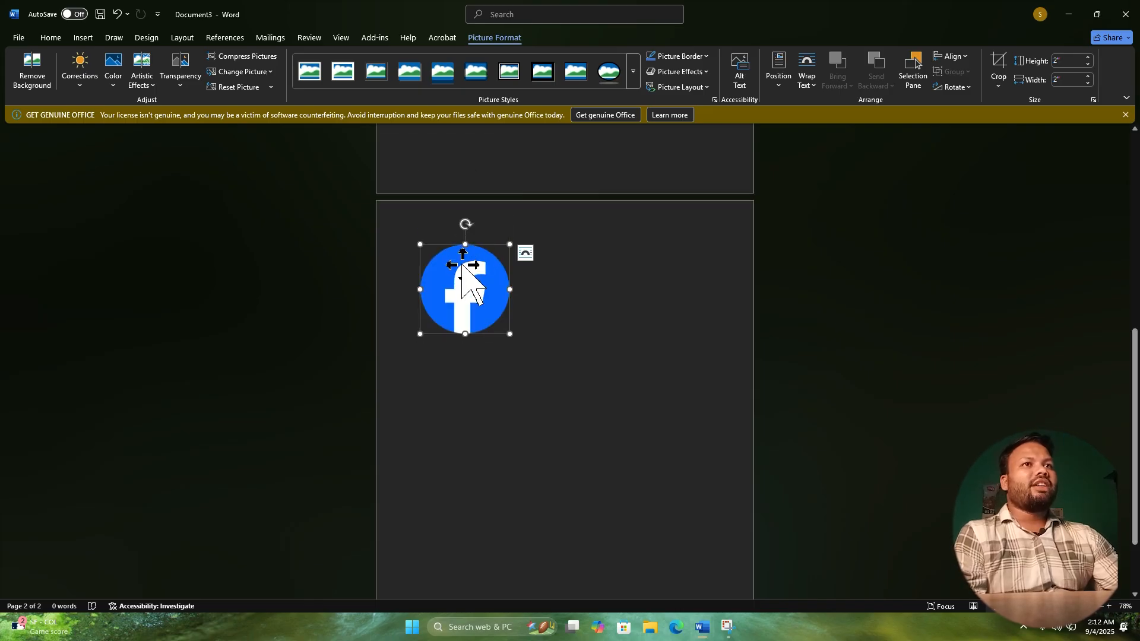
pyautogui.click(523, 257)
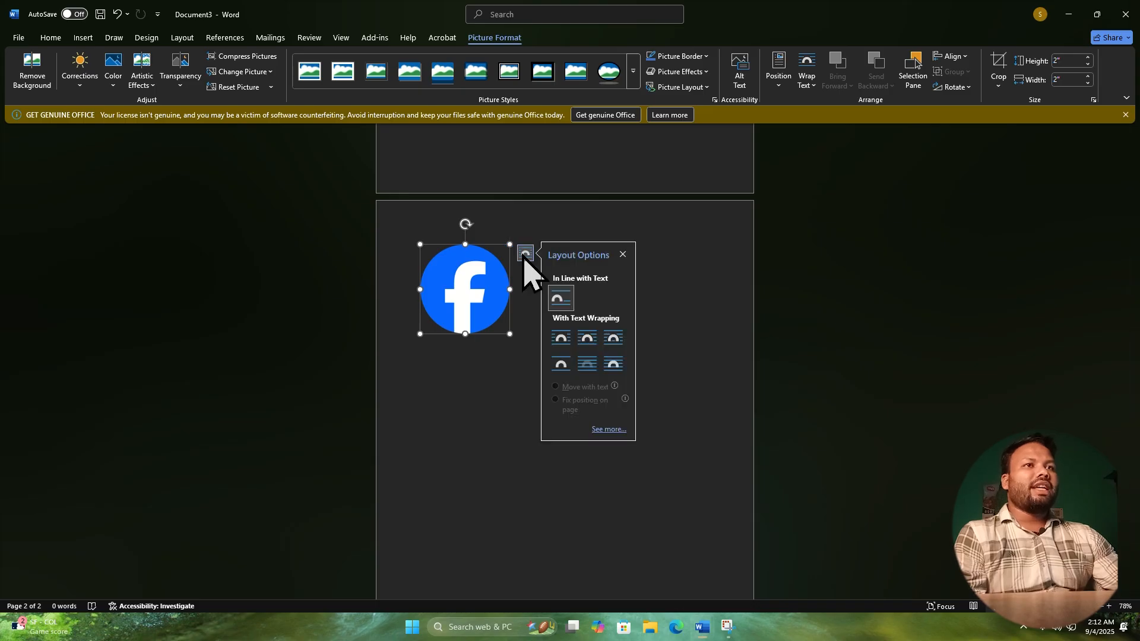
pyautogui.click(579, 365)
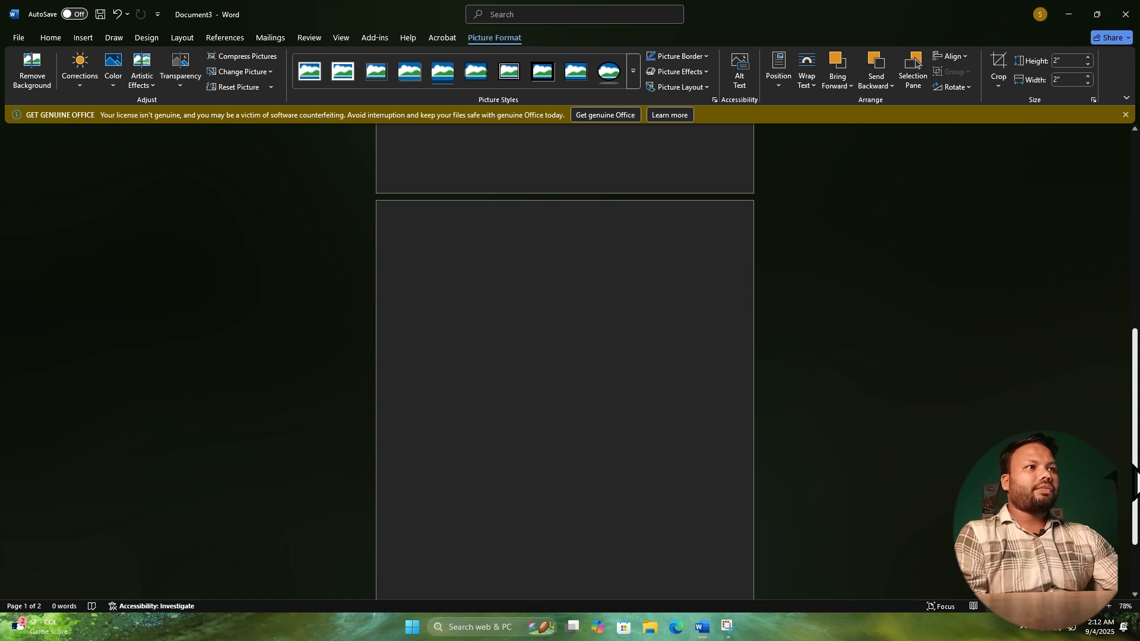
# Move the Facebook logo straight down to about the middle of the first page, and undo the move.
pyautogui.moveTo(1137, 463); pyautogui.dragTo(1097, 261)
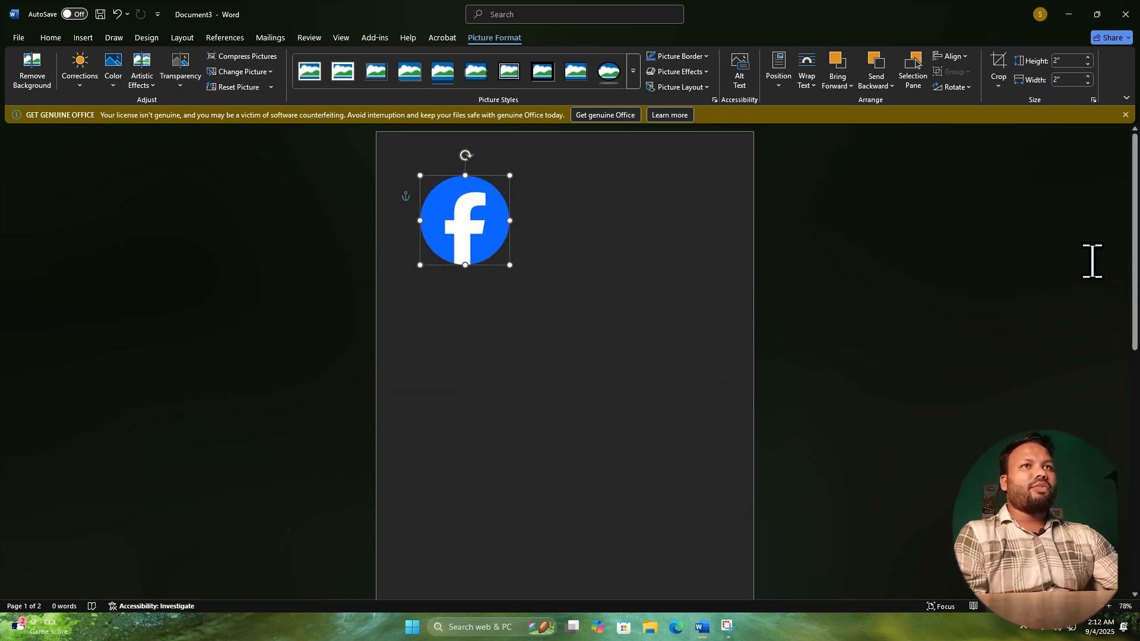
pyautogui.moveTo(460, 196); pyautogui.dragTo(464, 370)
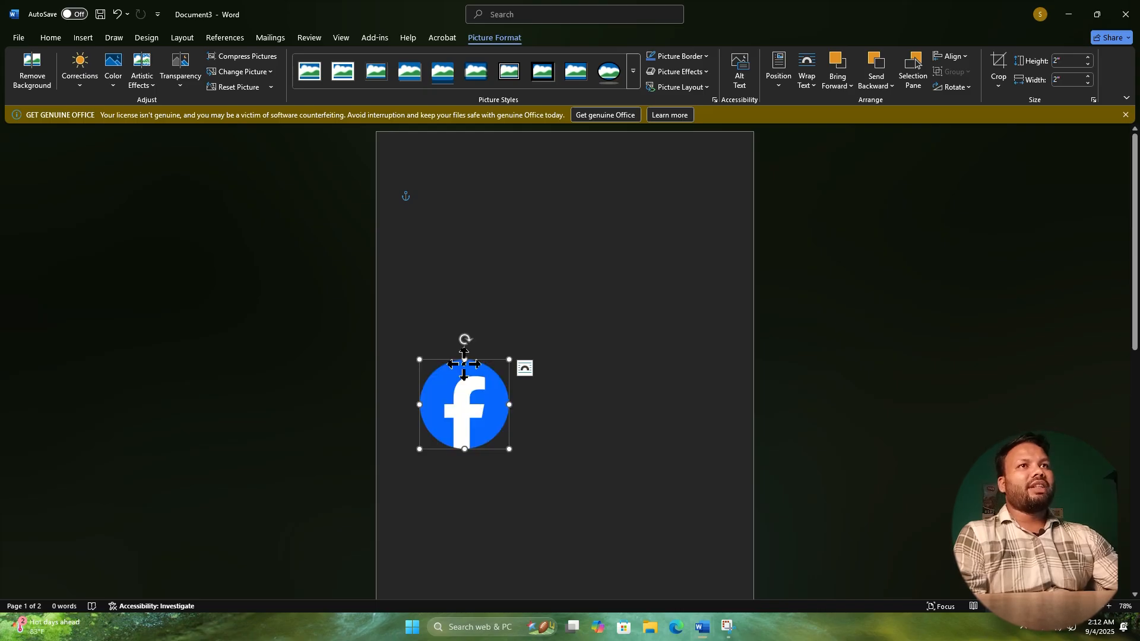
pyautogui.hotkey('ctrl', 'z')
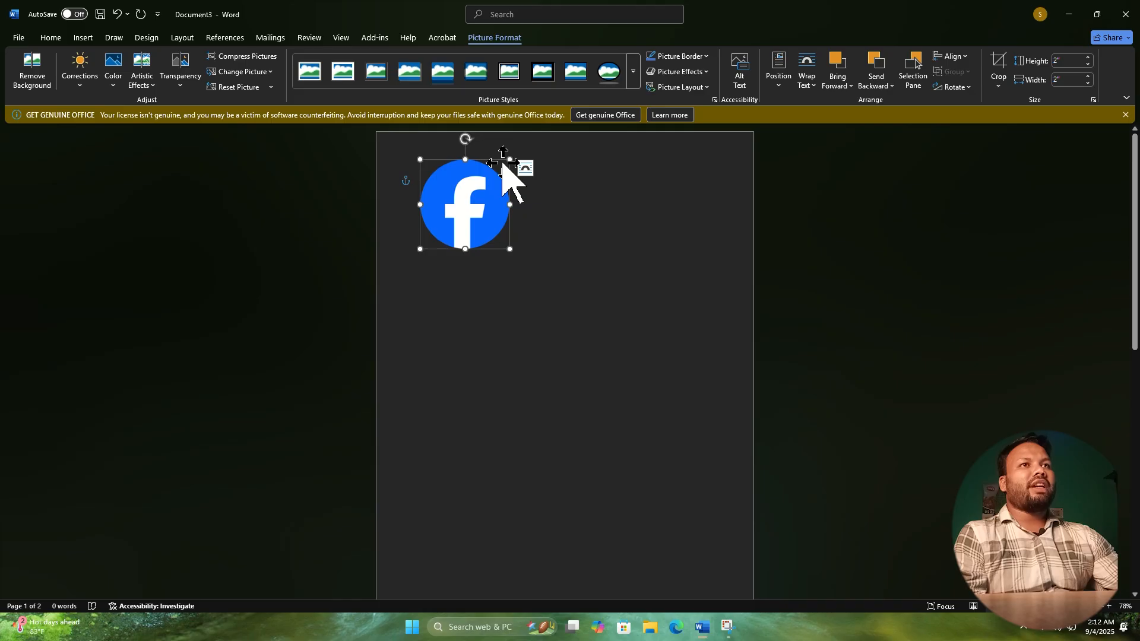
# Check the Facebook logo's layout options and cut the logo from the first page.
pyautogui.click(525, 170)
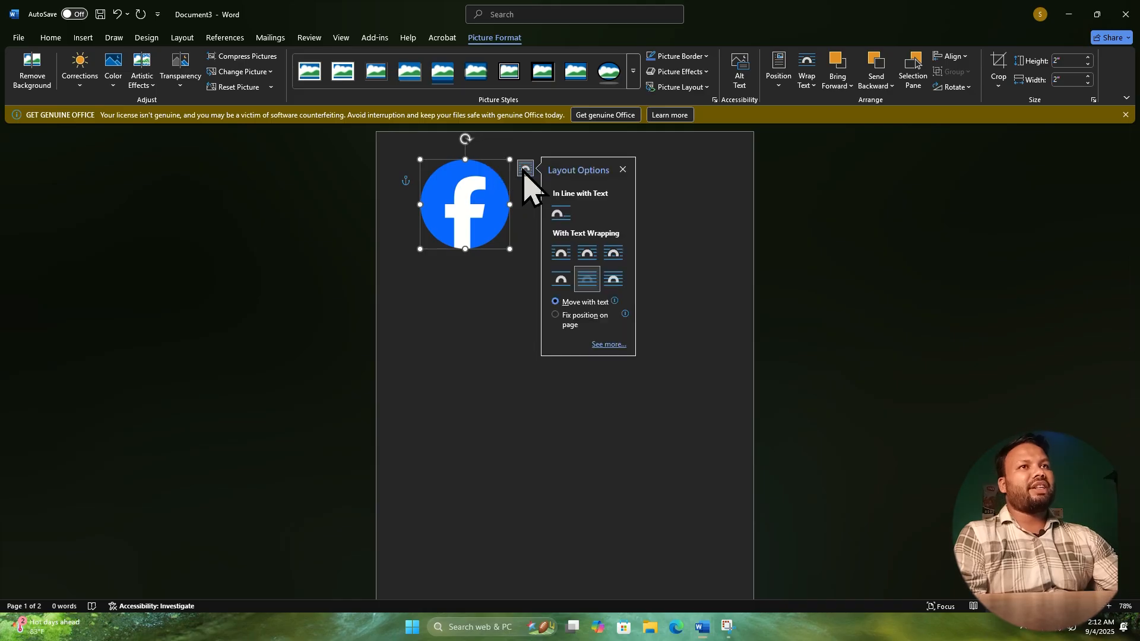
pyautogui.click(481, 309)
pyautogui.rightClick(479, 186)
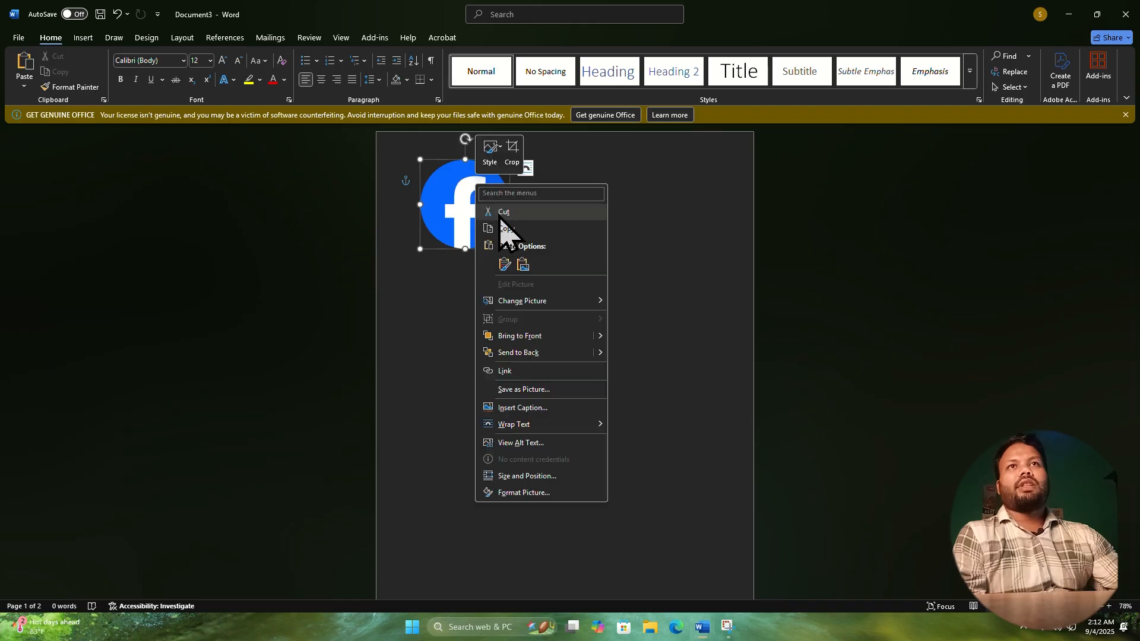
pyautogui.click(499, 213)
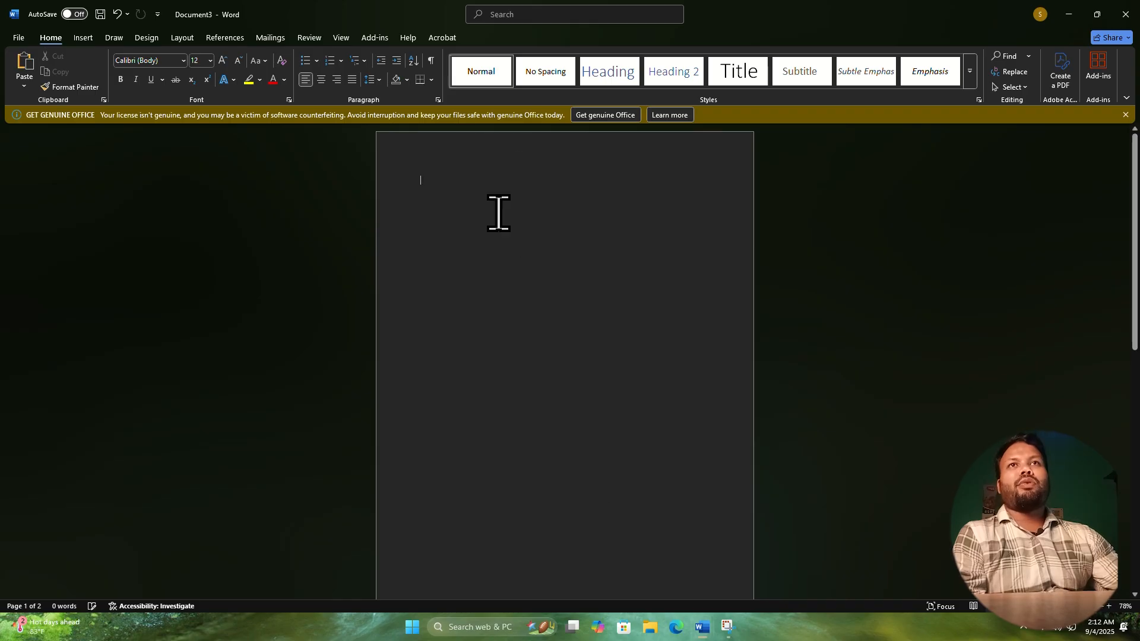
# Insert a page break on the empty first page and undo it.
pyautogui.click(86, 39)
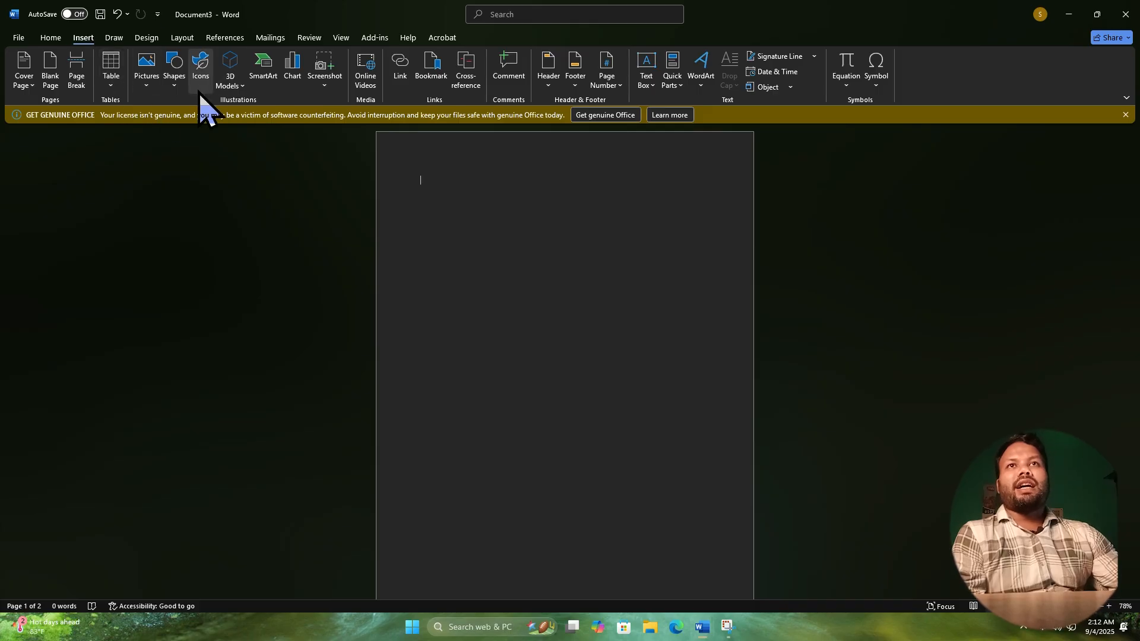
pyautogui.click(77, 66)
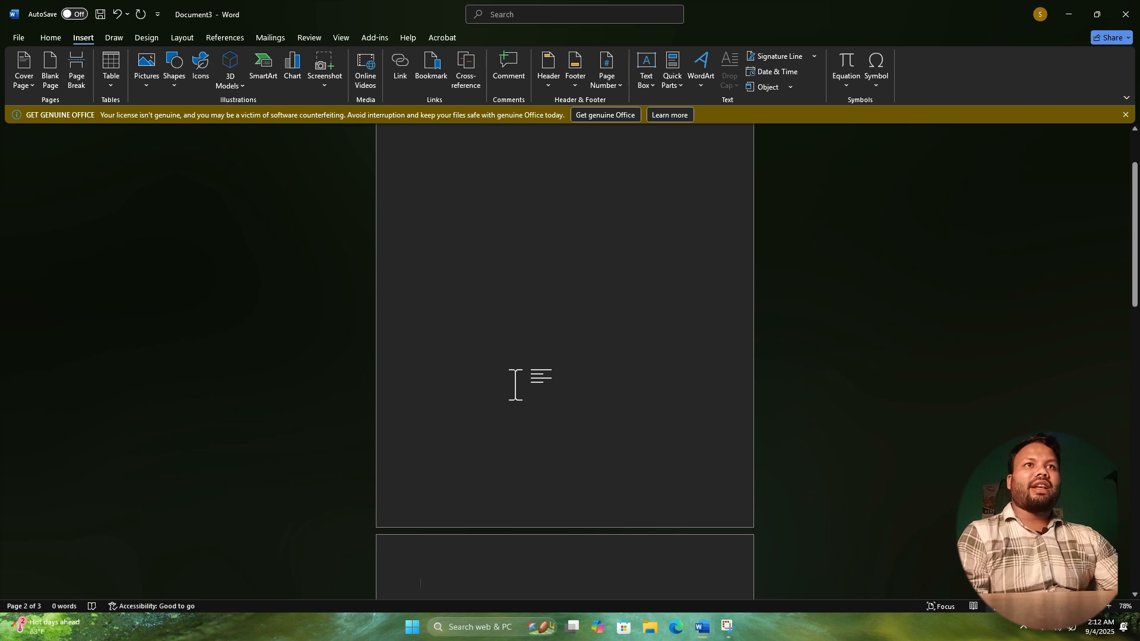
pyautogui.hotkey('ctrl', 'z')
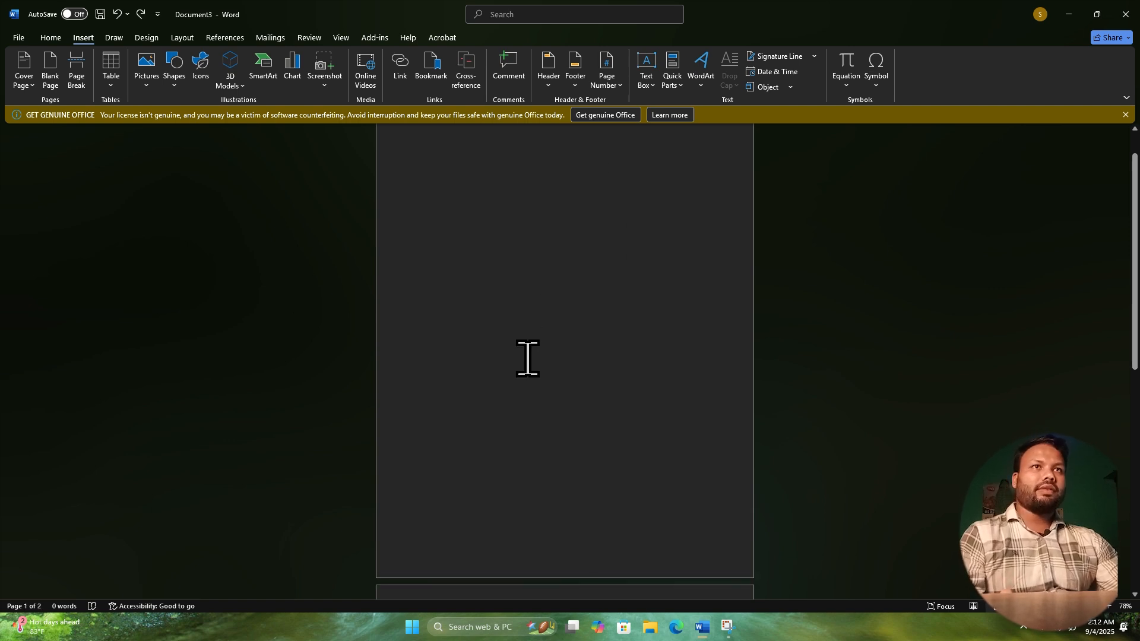
# Paste the Facebook logo onto the first page and cut it again.
pyautogui.hotkey('ctrl', 'v')
pyautogui.hotkey('ctrl', 'z')
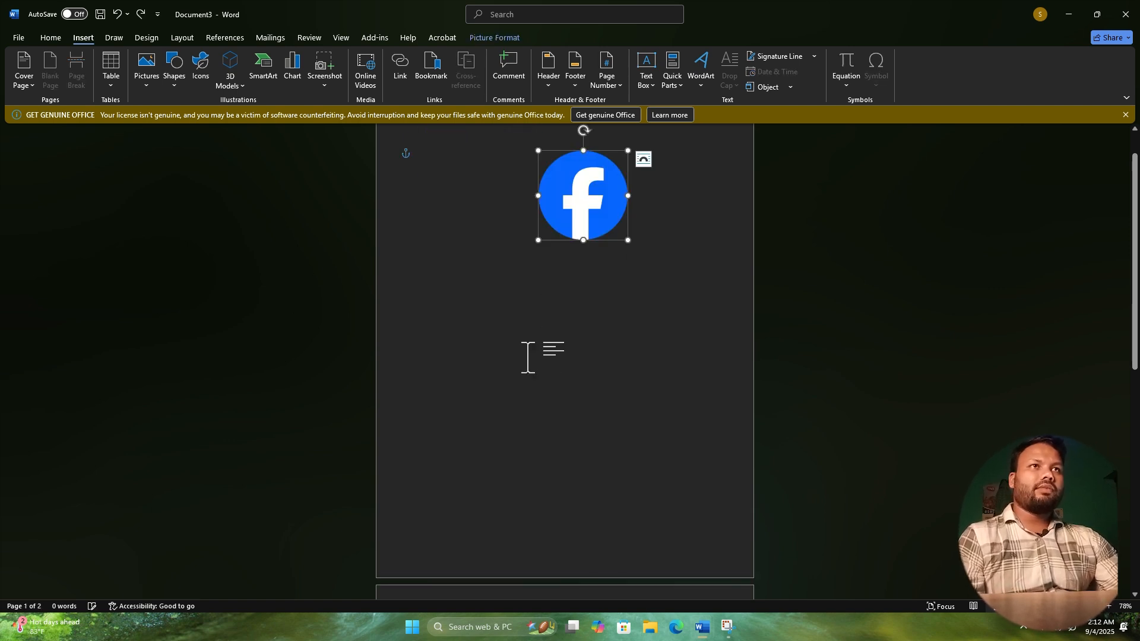
pyautogui.moveTo(580, 151); pyautogui.dragTo(580, 152)
pyautogui.rightClick(584, 153)
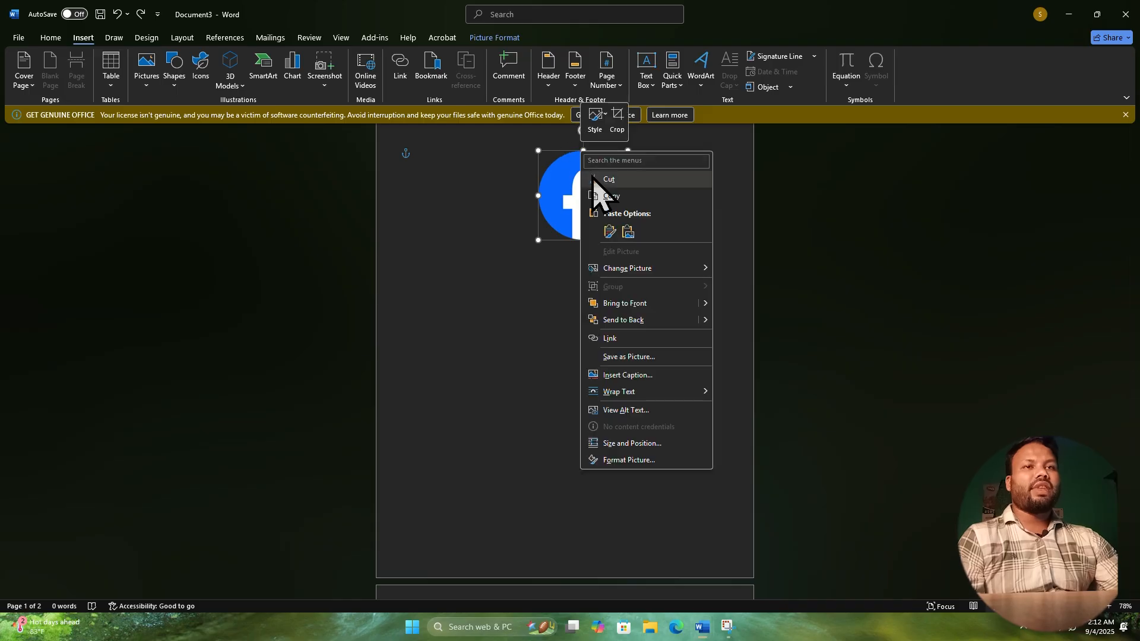
pyautogui.click(591, 171)
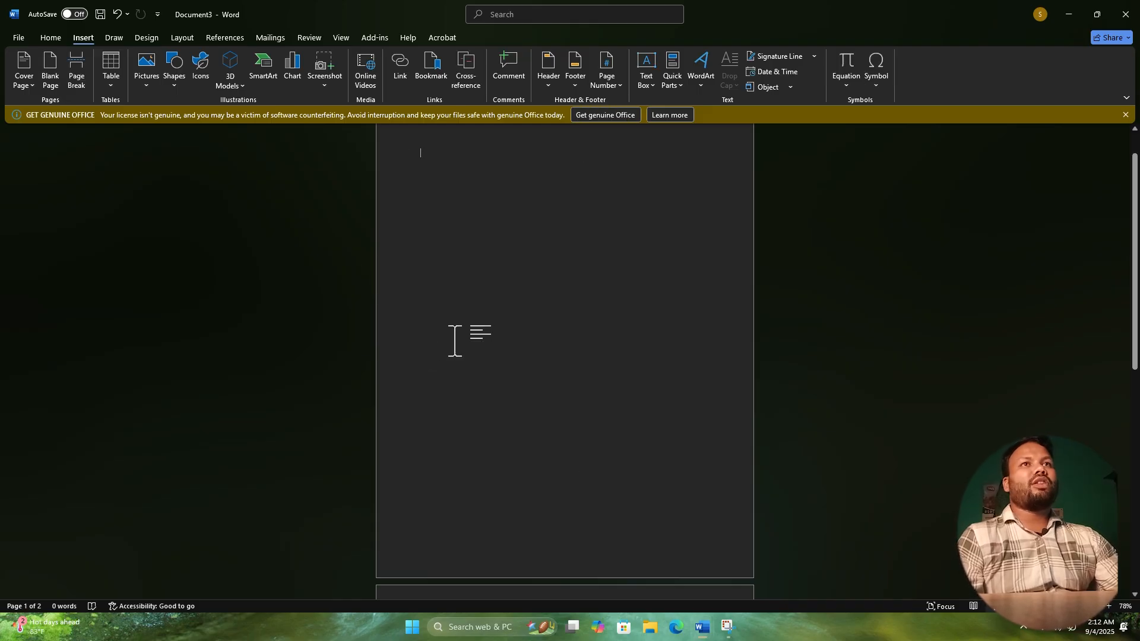
# Insert a page break at the start of the first page.
pyautogui.click(83, 83)
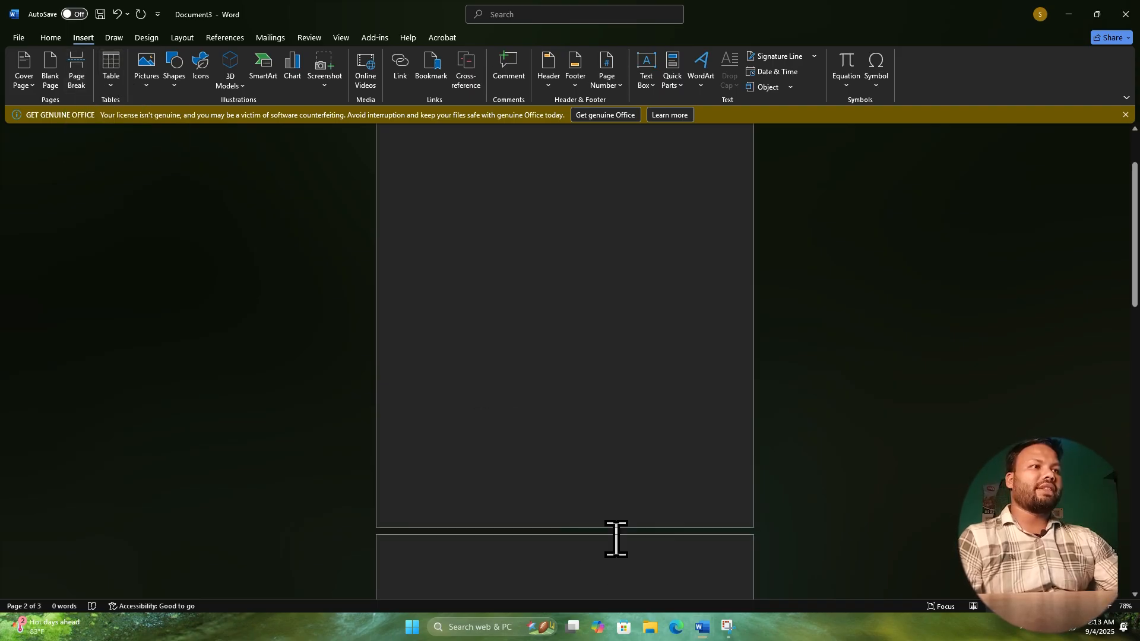
pyautogui.moveTo(1066, 606); pyautogui.dragTo(1046, 634)
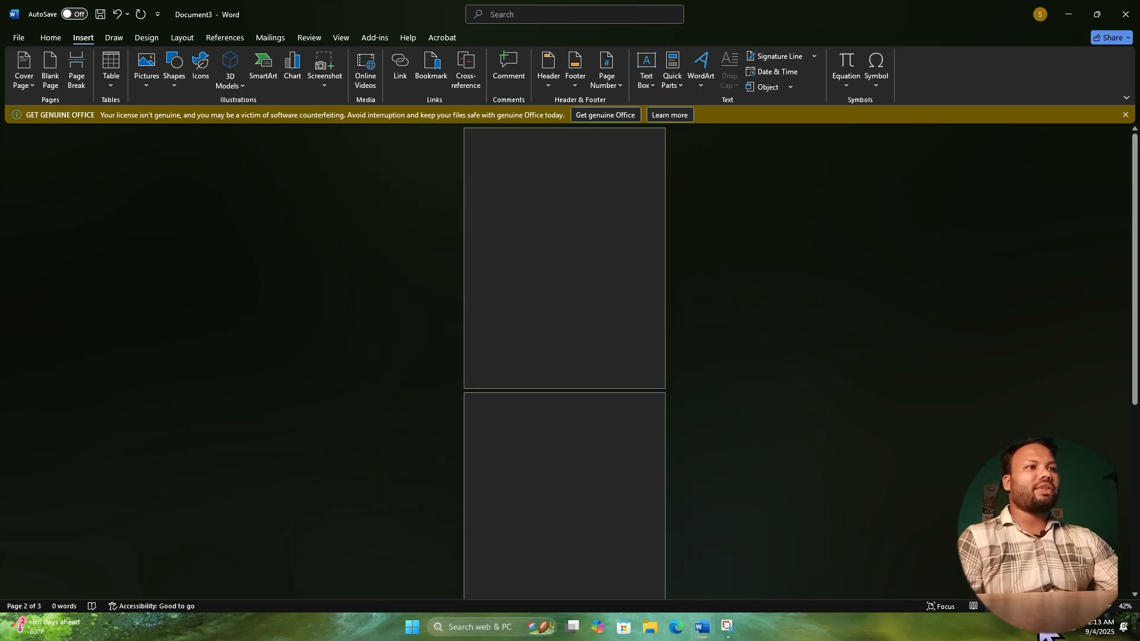
pyautogui.moveTo(1049, 606); pyautogui.dragTo(1059, 606)
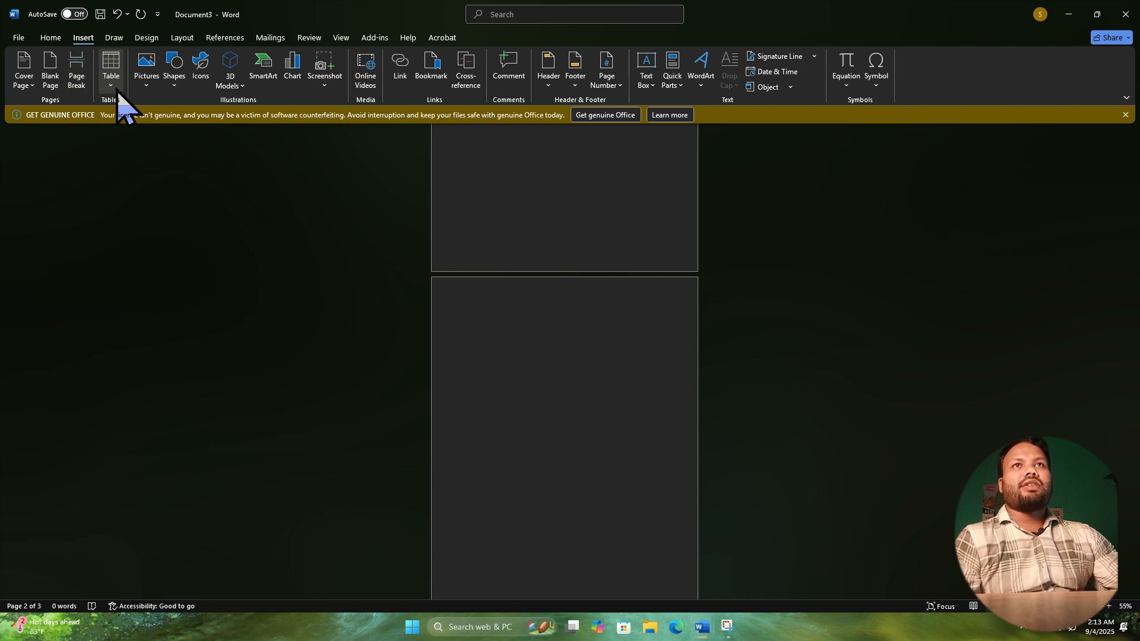
# Apply the Remove Watermark command to the document.
pyautogui.click(145, 37)
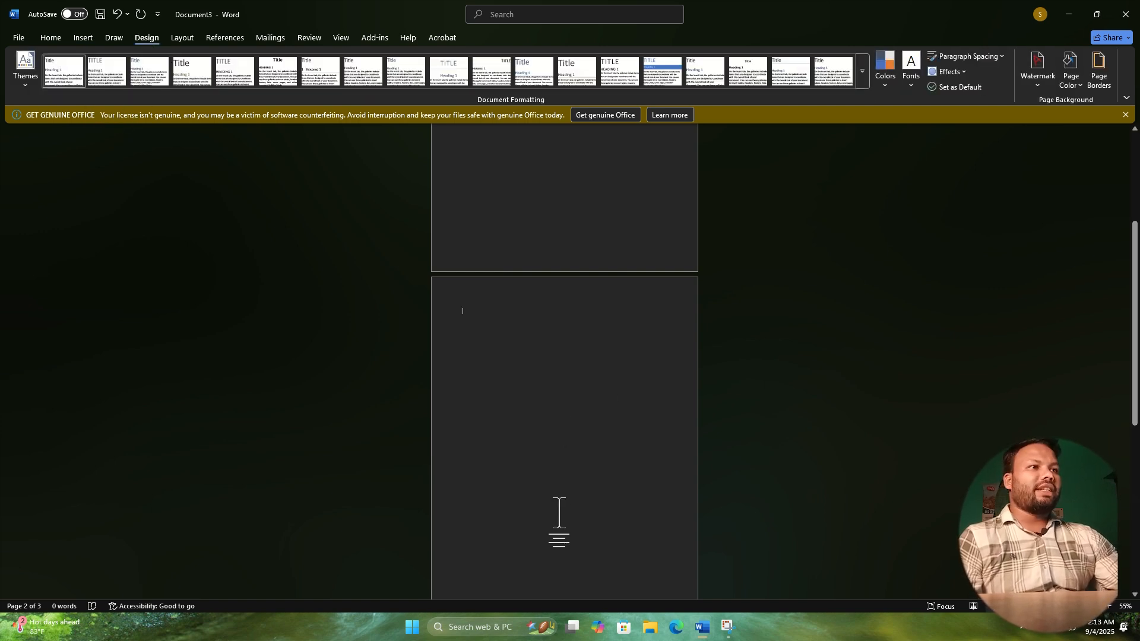
pyautogui.click(1072, 606)
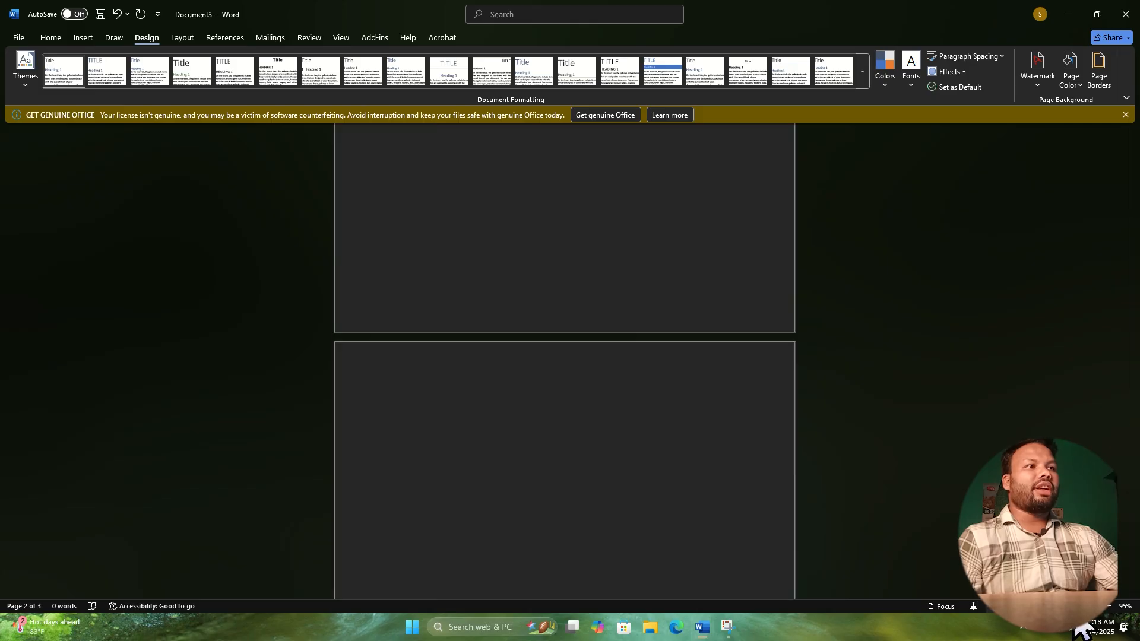
pyautogui.click(1082, 607)
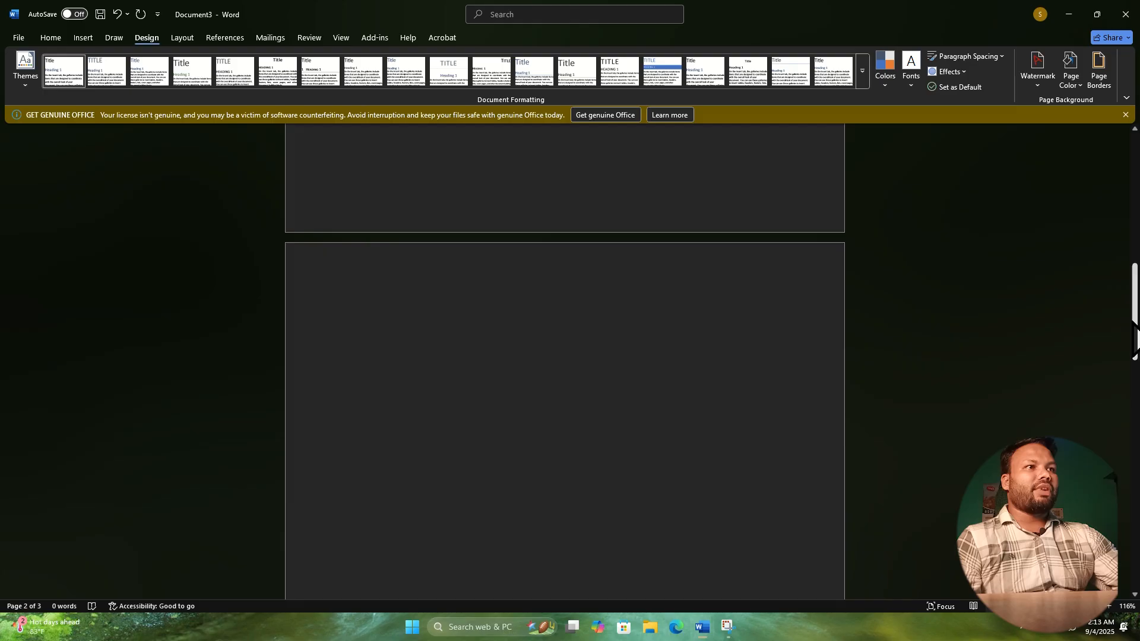
pyautogui.moveTo(1135, 330); pyautogui.dragTo(1135, 243)
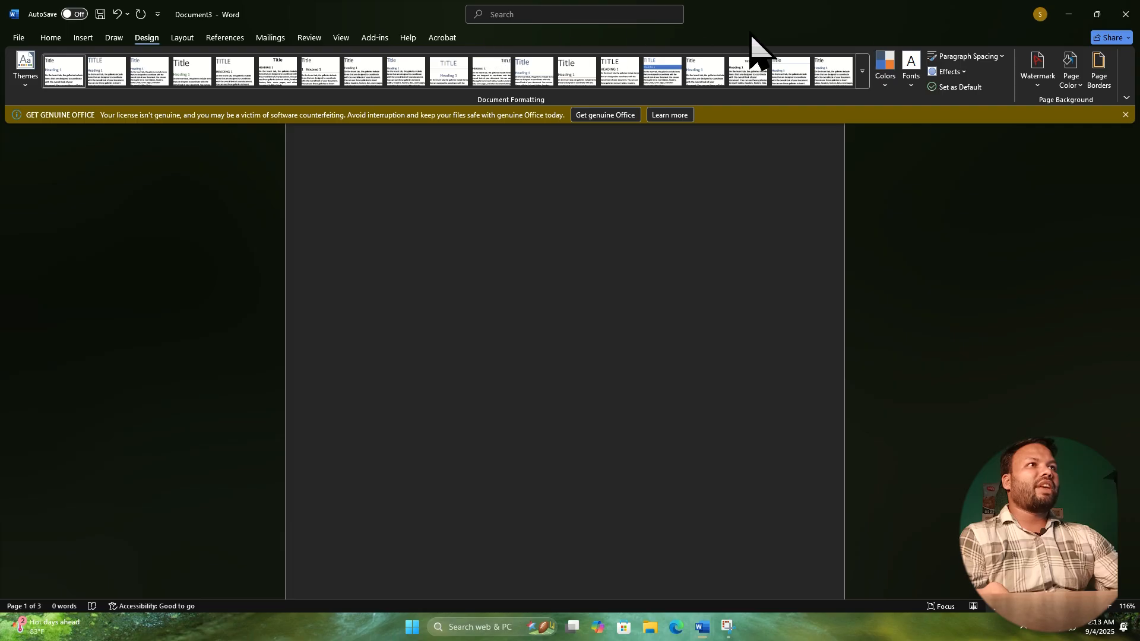
pyautogui.click(1039, 83)
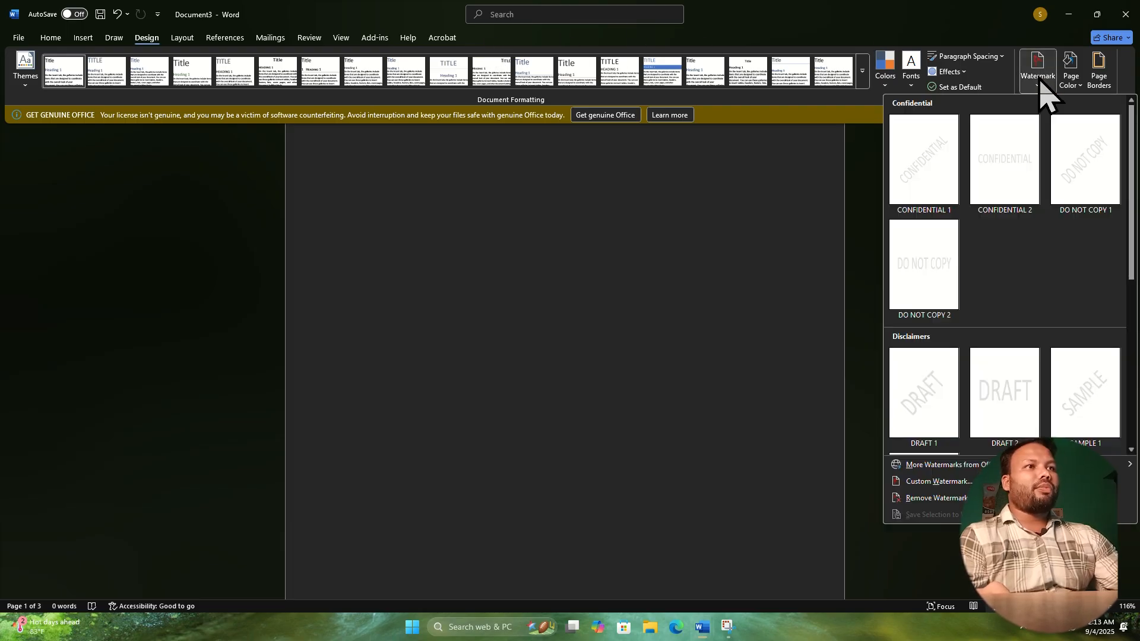
pyautogui.click(928, 499)
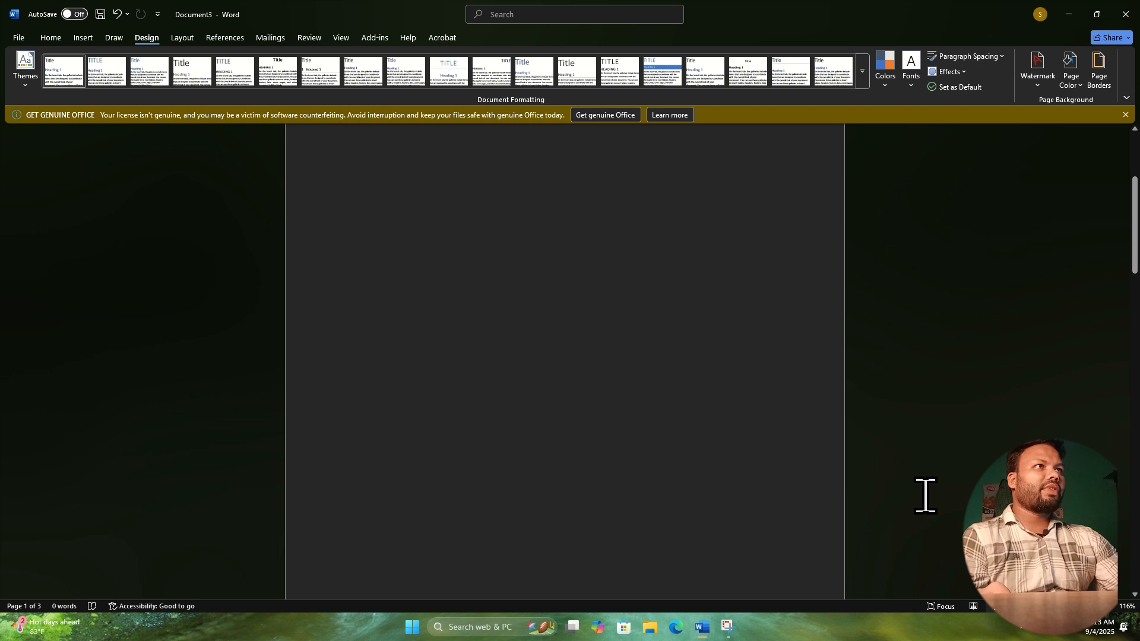
# Set up a custom text watermark reading "Ict World Bd" in place of the default ASAP text.
pyautogui.click(1039, 83)
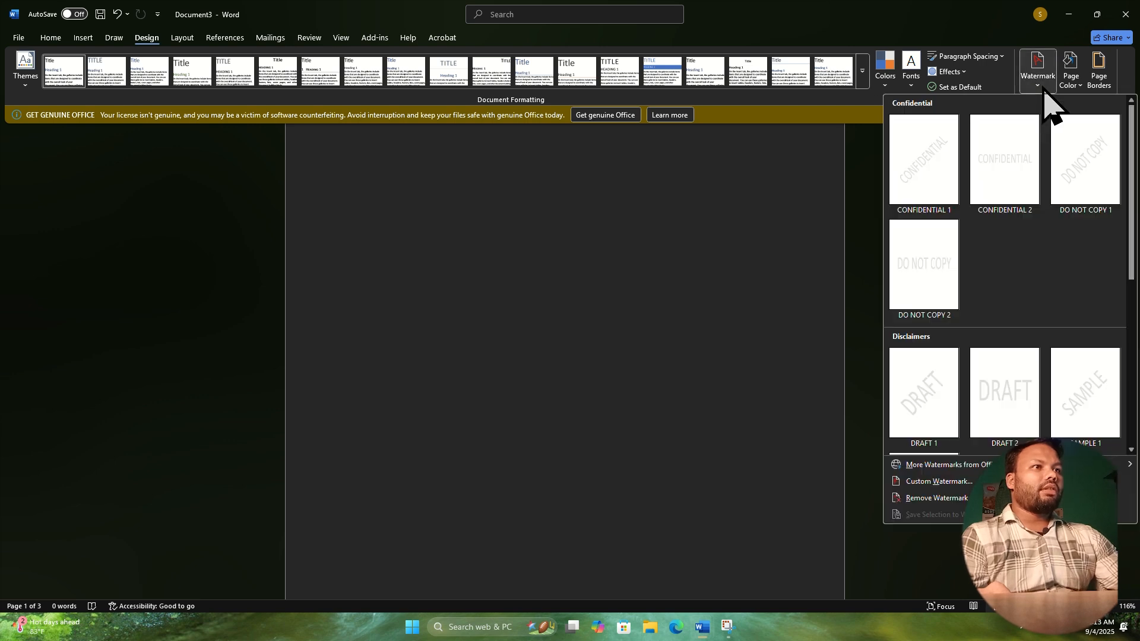
pyautogui.click(918, 482)
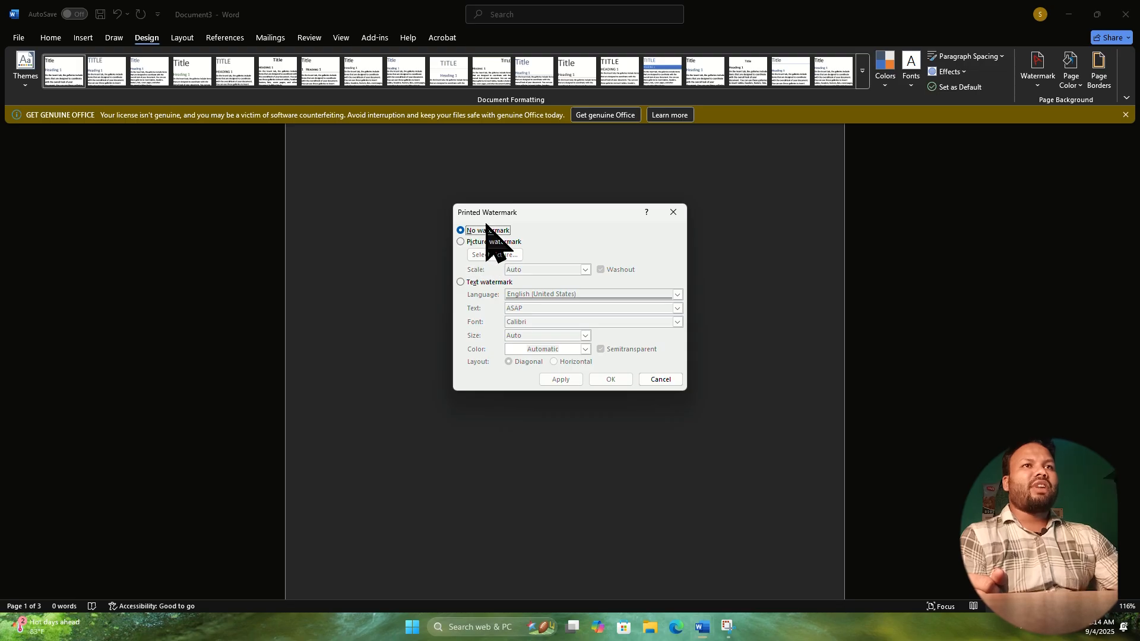
pyautogui.click(461, 282)
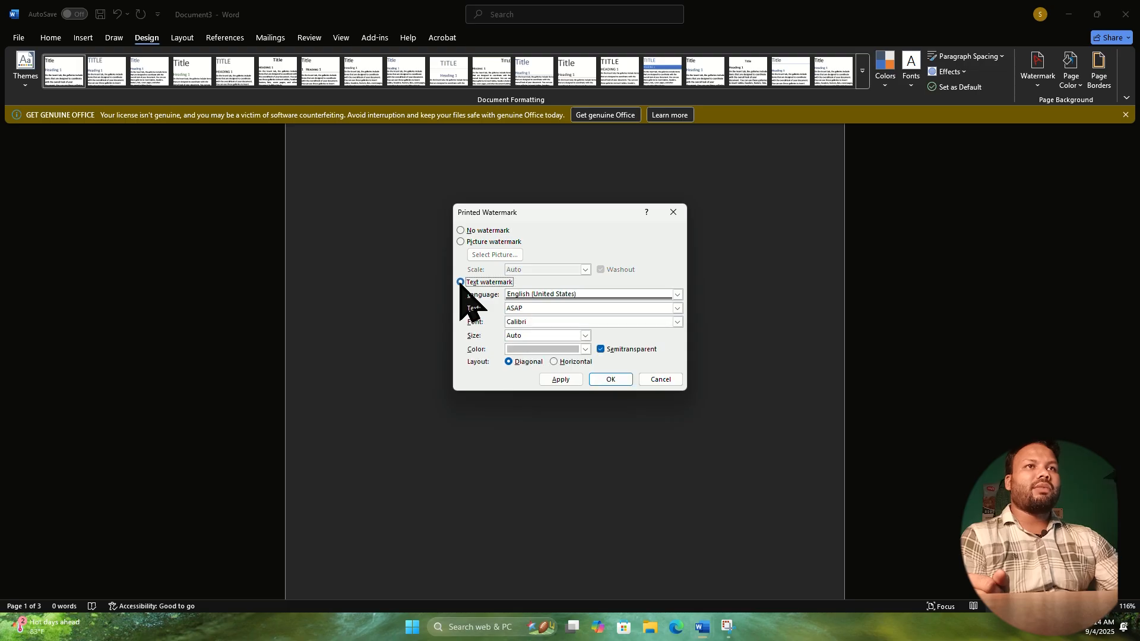
pyautogui.doubleClick(526, 308)
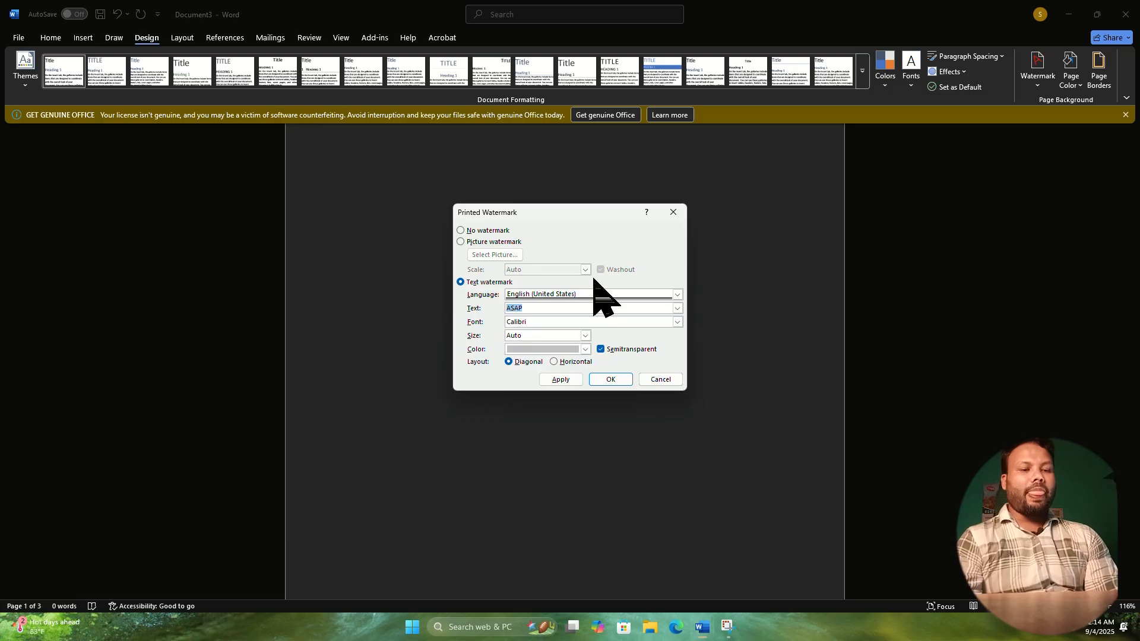
pyautogui.write('Ict ')
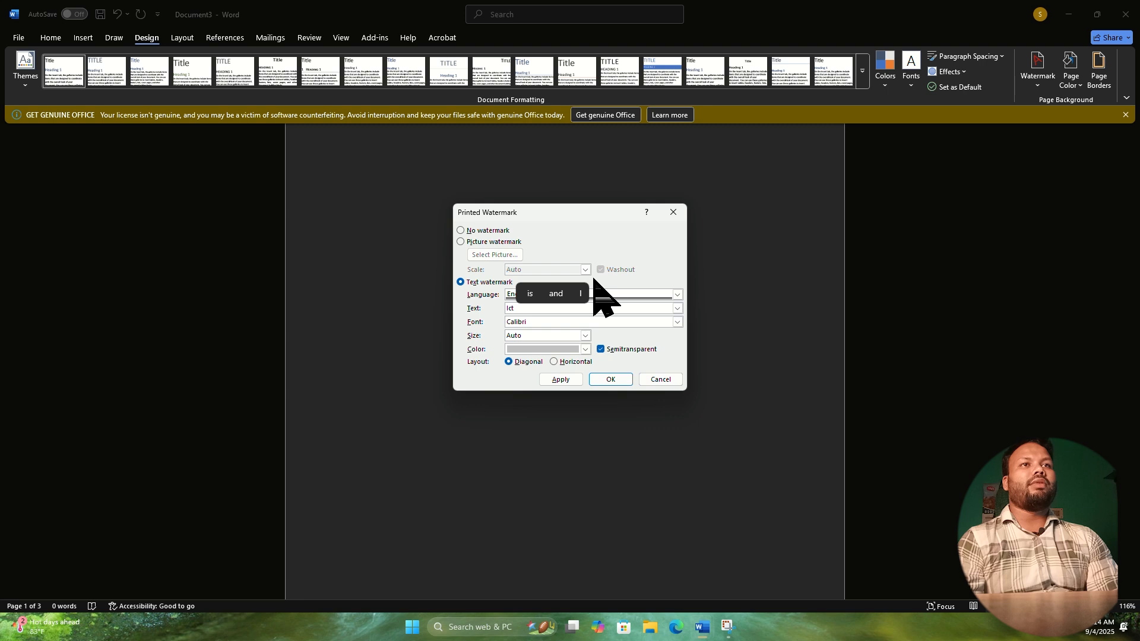
pyautogui.write('W')
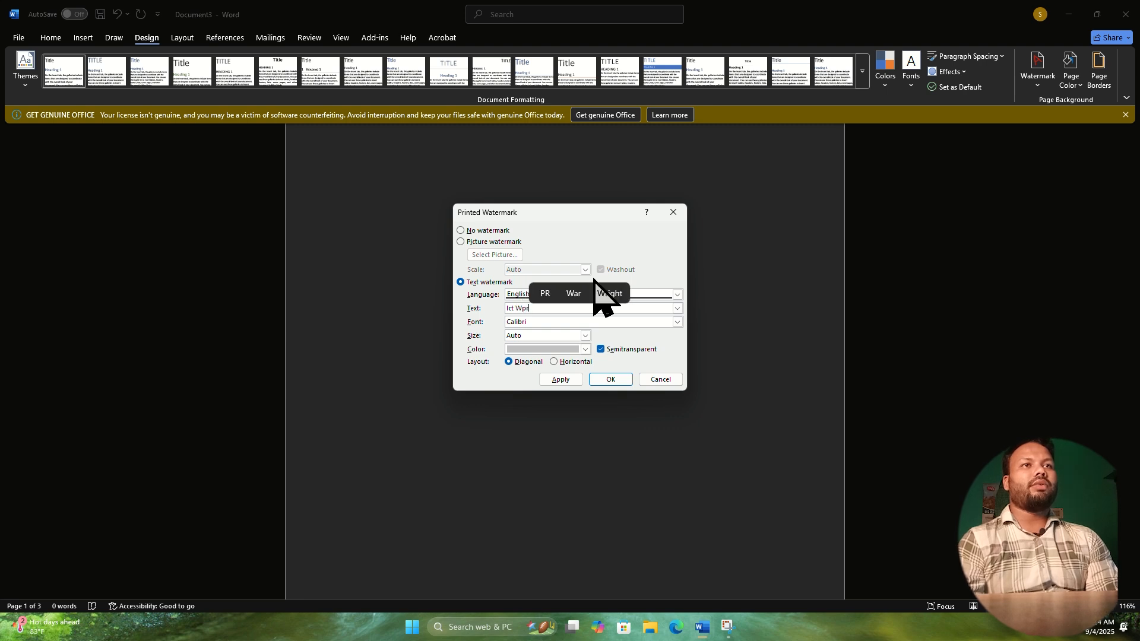
pyautogui.write('p')
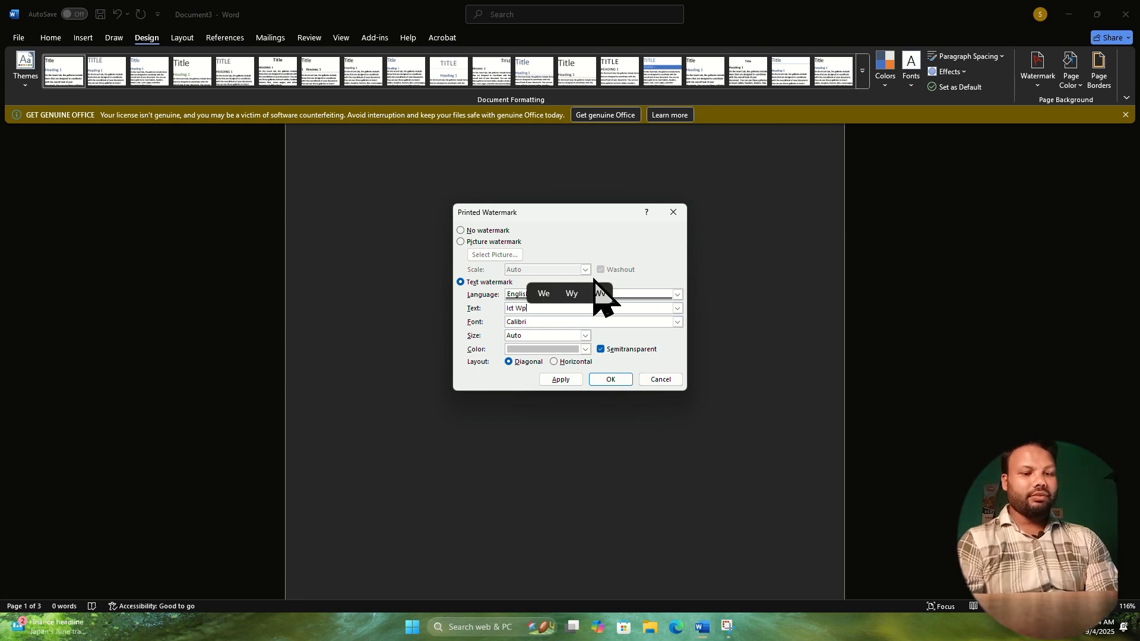
pyautogui.press('BackSpace')
pyautogui.write('orld Bd')
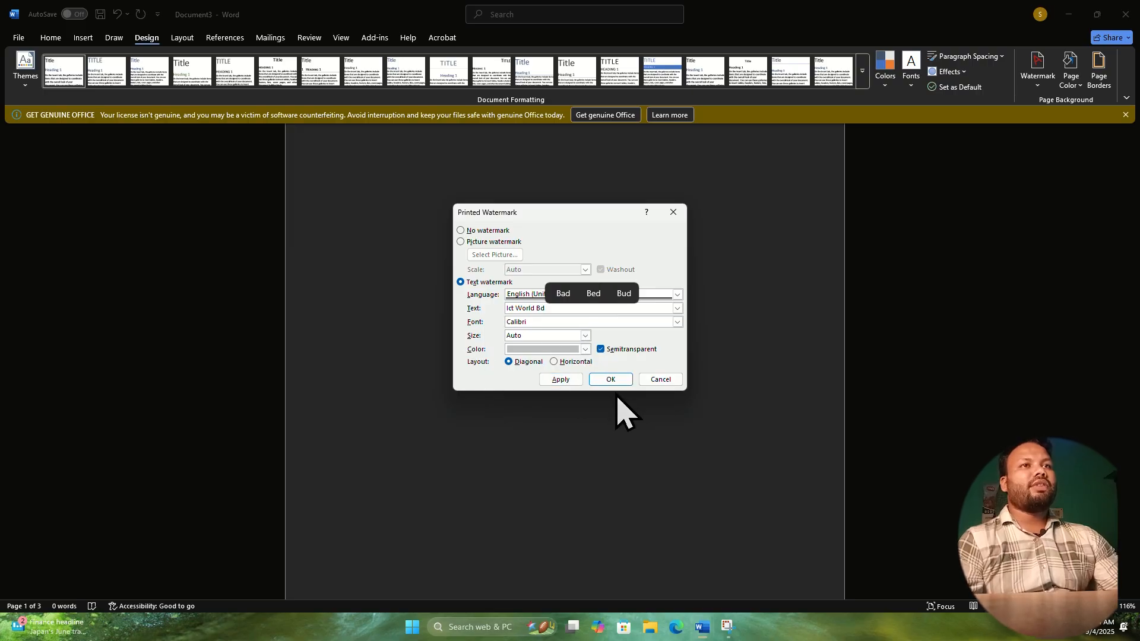
# Color the text watermark standard orange, apply it to the document and check it across the pages.
pyautogui.click(547, 351)
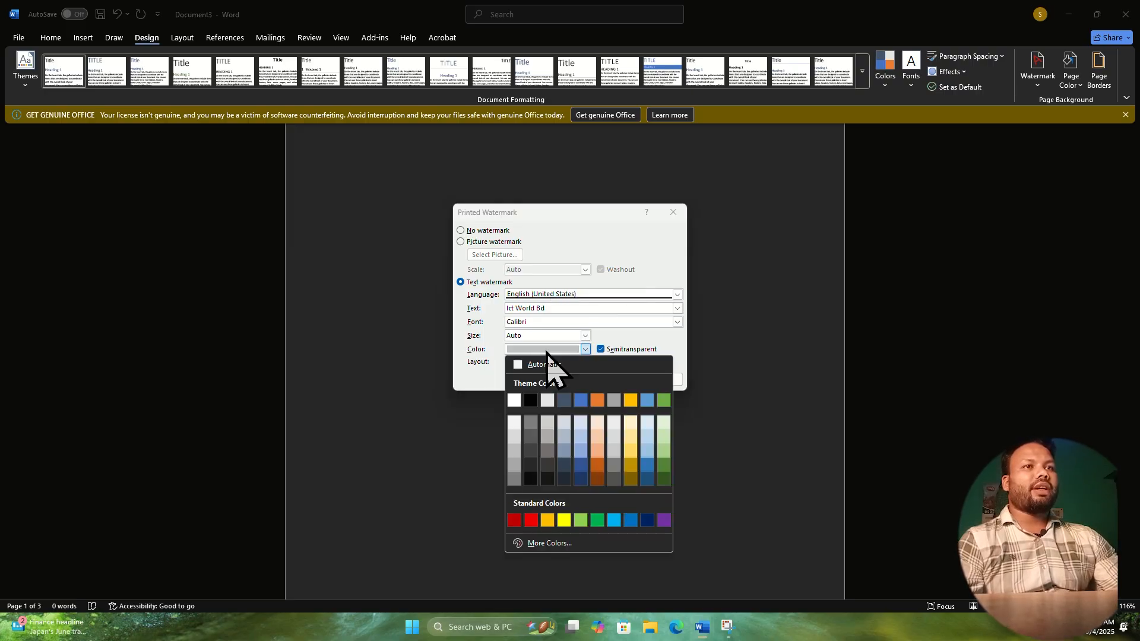
pyautogui.click(547, 520)
pyautogui.click(606, 379)
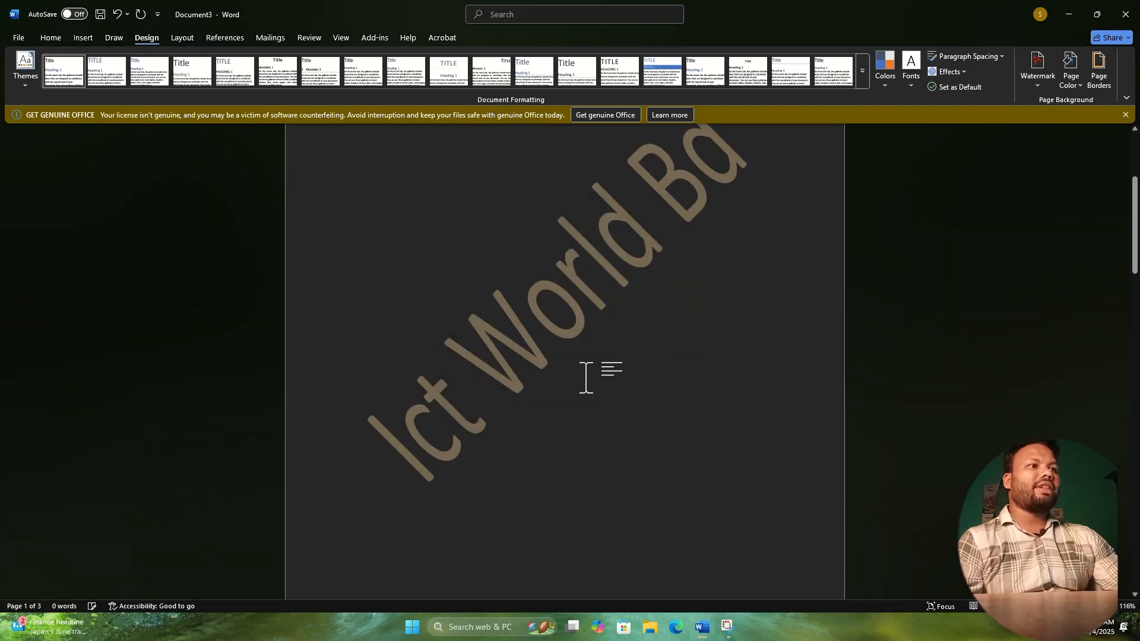
pyautogui.scroll(-7, 1084, 637)
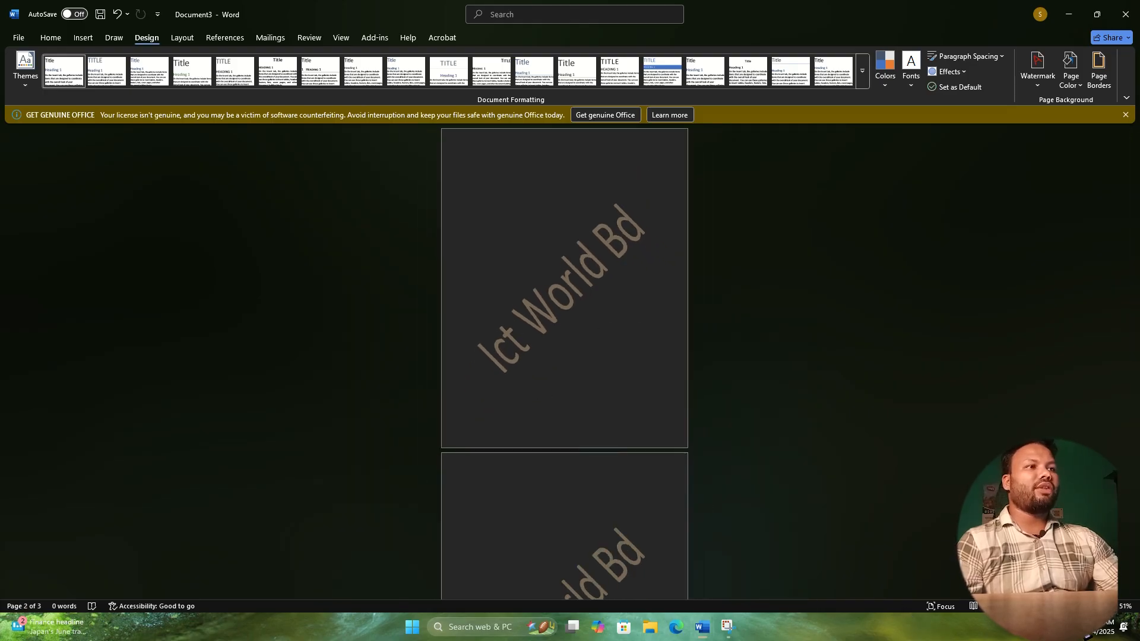
pyautogui.scroll(4, 1087, 636)
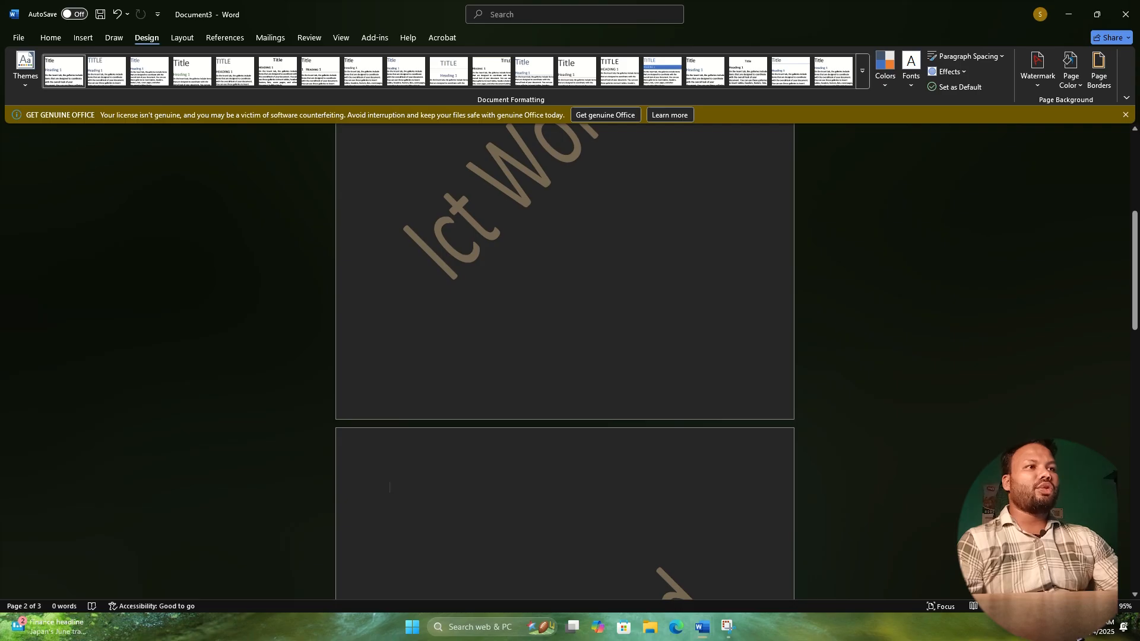
pyautogui.scroll(-3, 1086, 636)
pyautogui.scroll(9, 813, 451)
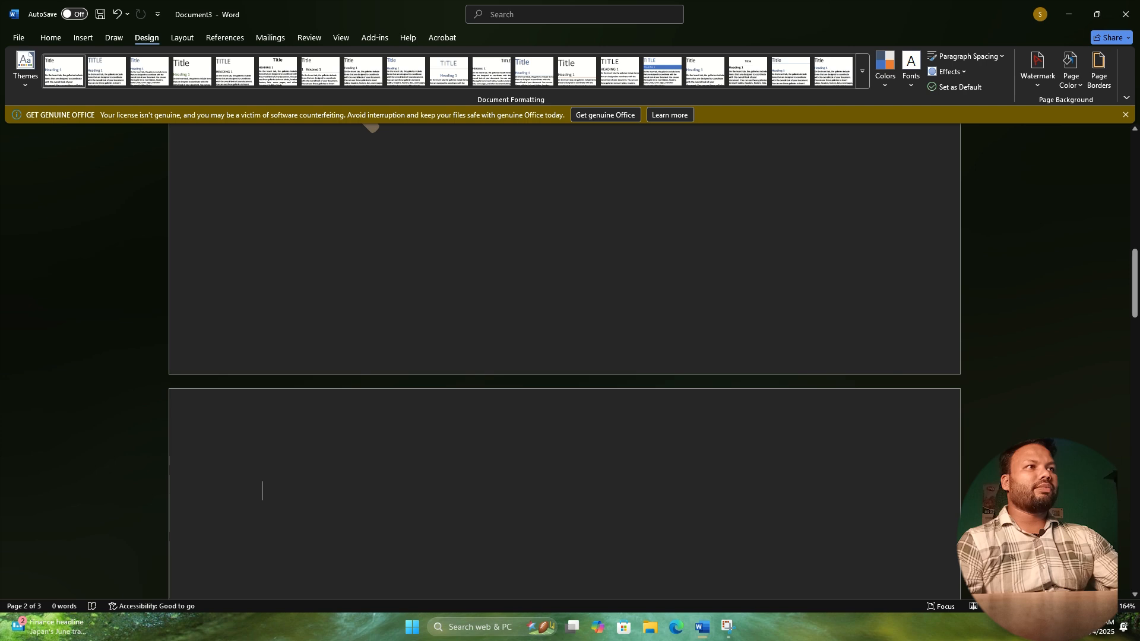
# Set the page color to the lightest tint of the blue theme color.
pyautogui.moveTo(1135, 279); pyautogui.dragTo(1136, 210)
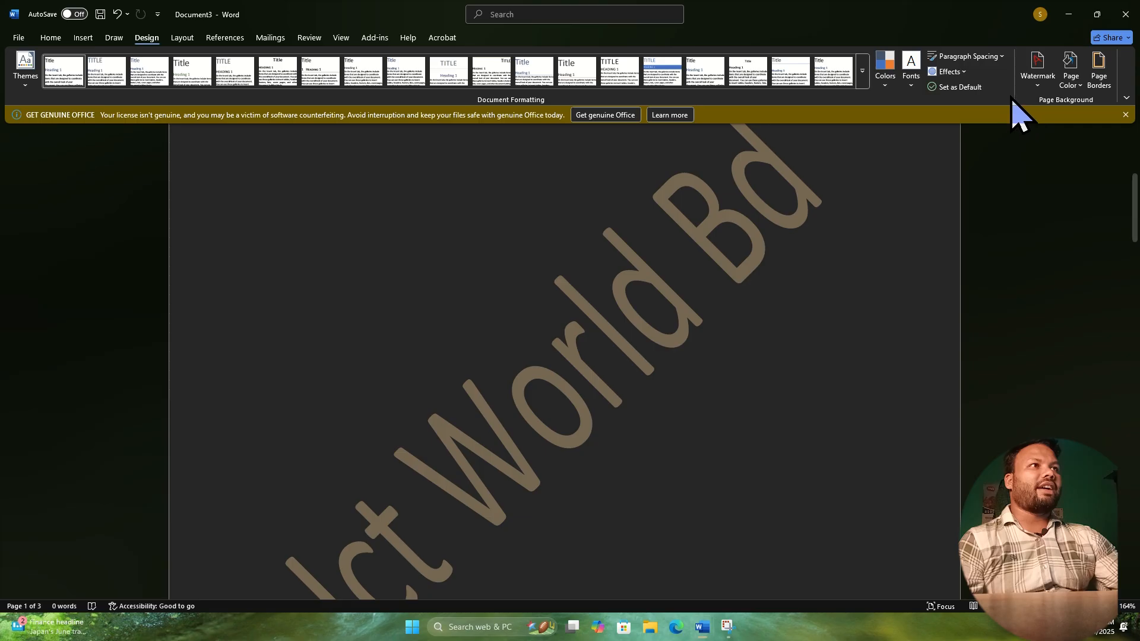
pyautogui.click(1076, 88)
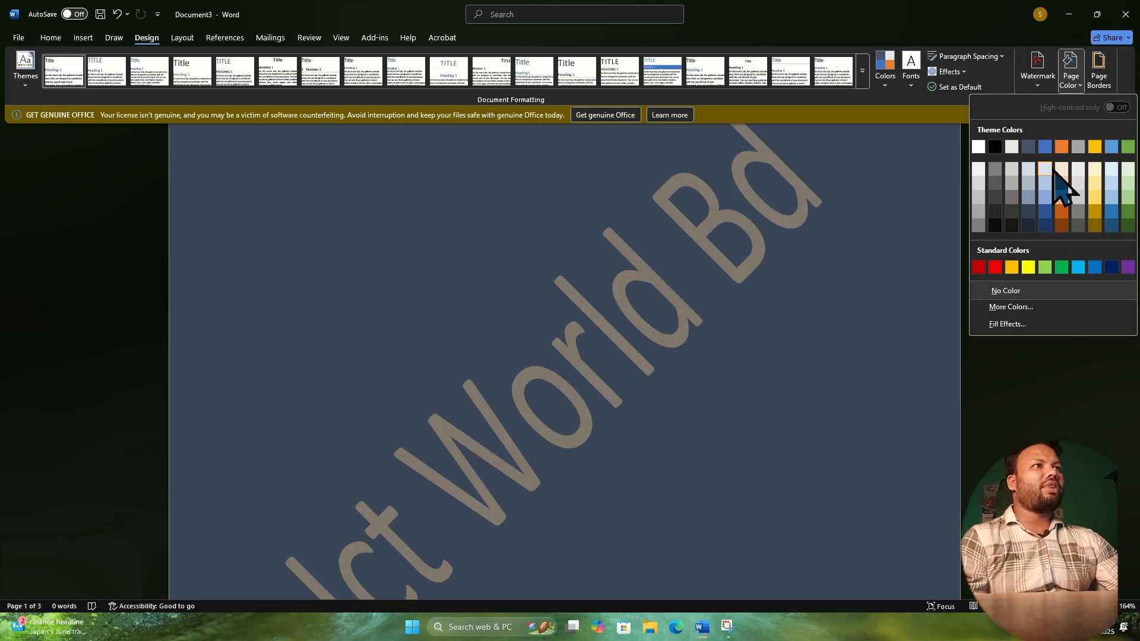
pyautogui.click(1050, 170)
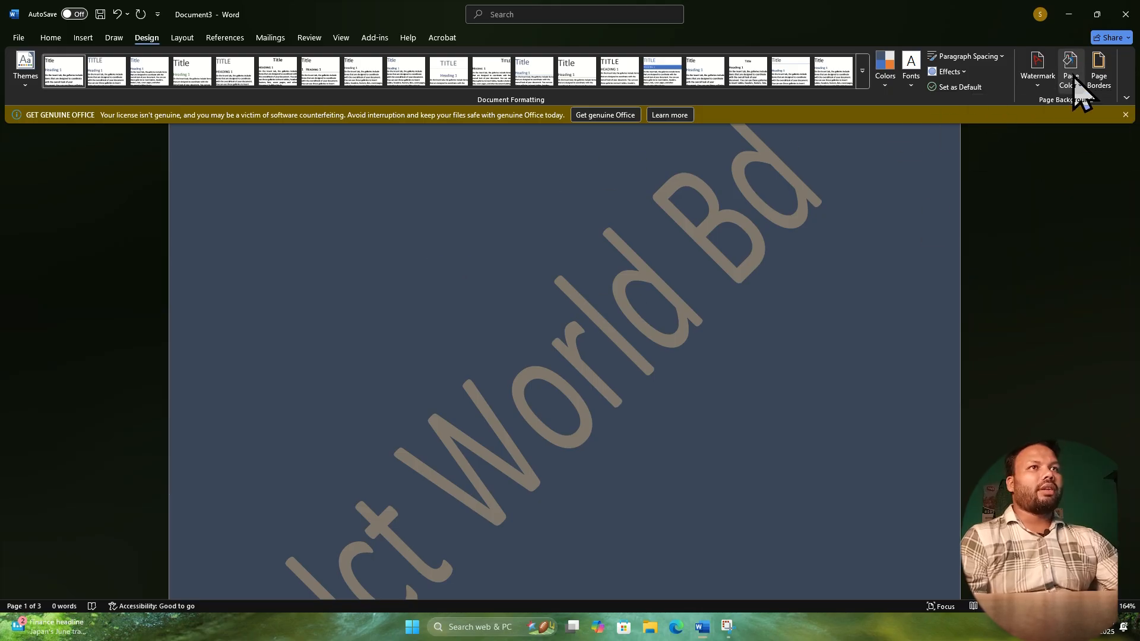
# Add a Box page border with ½ pt width and the red apple art to the whole document, and review the pages.
pyautogui.click(1098, 74)
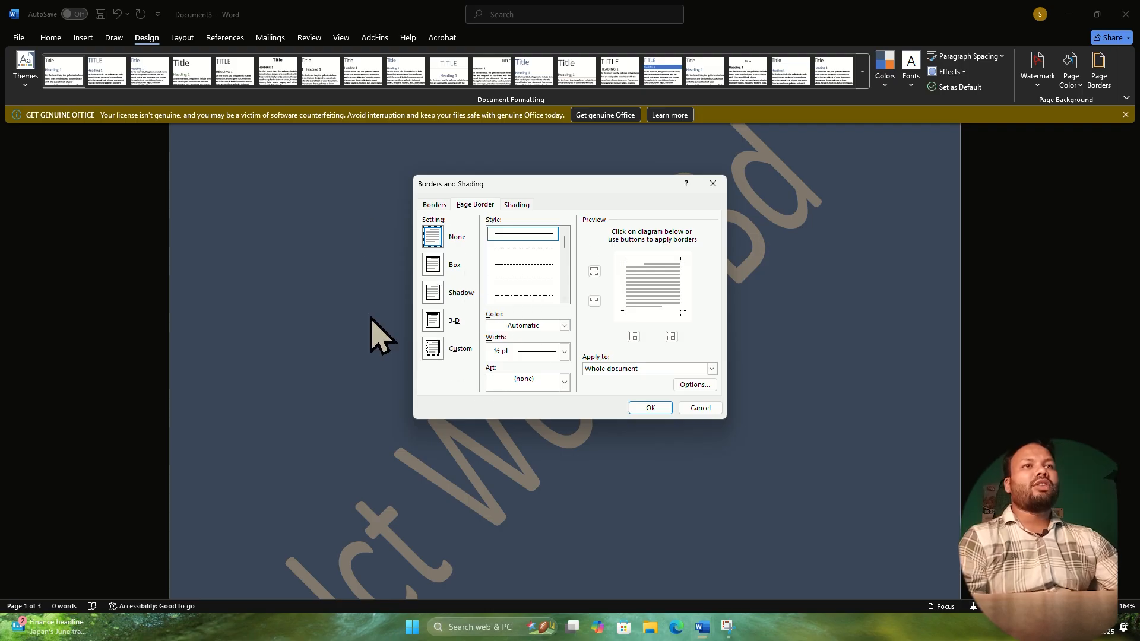
pyautogui.click(433, 265)
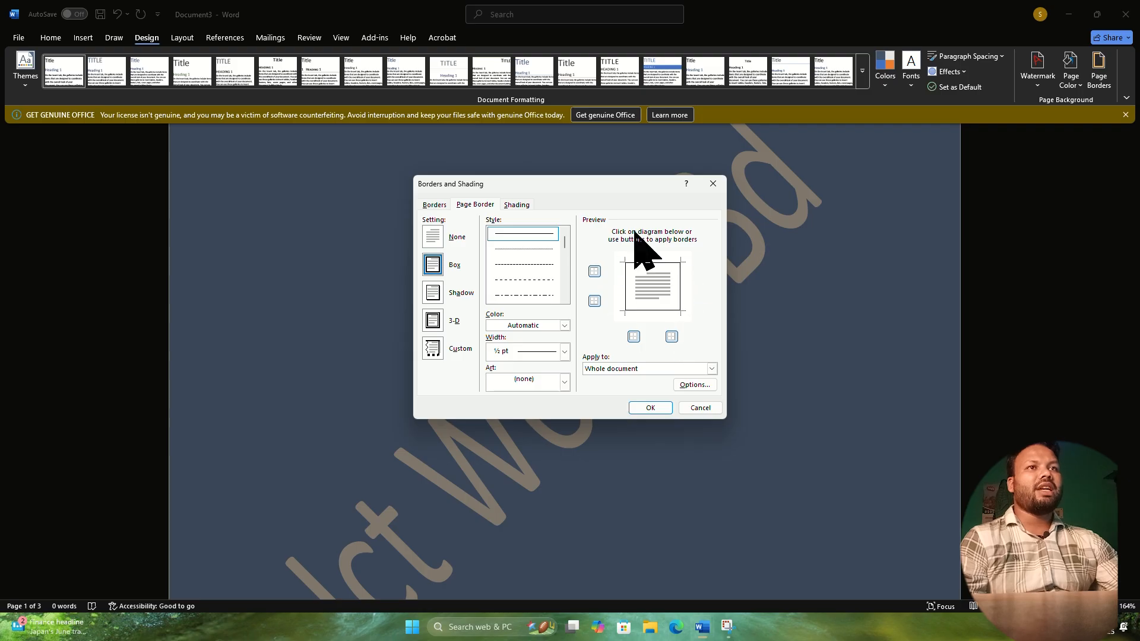
pyautogui.click(565, 351)
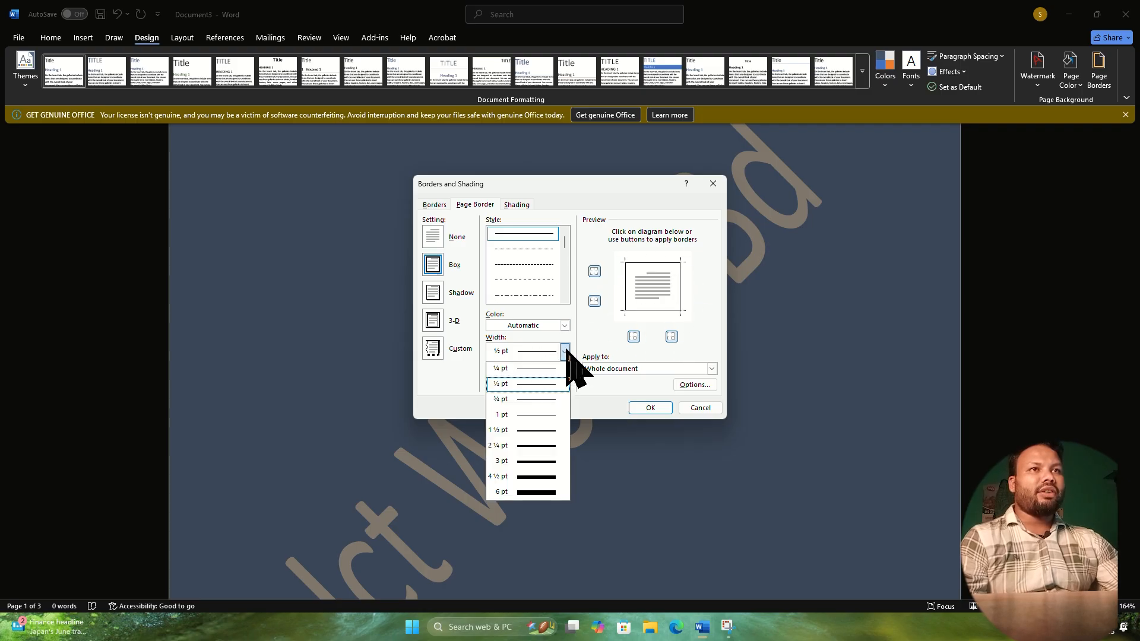
pyautogui.click(514, 383)
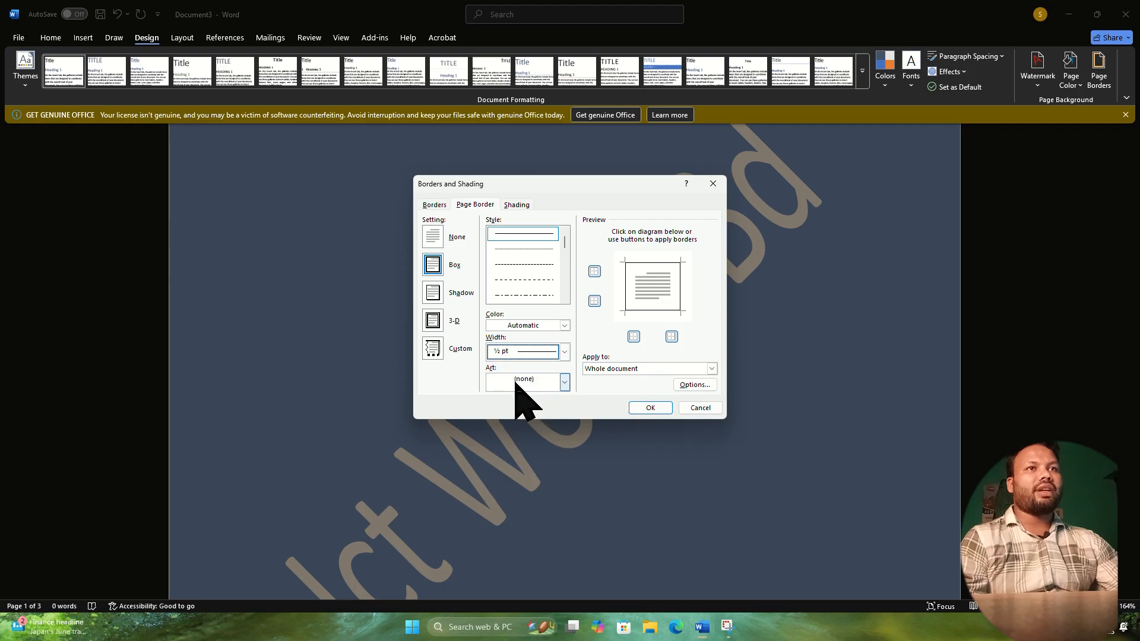
pyautogui.click(564, 381)
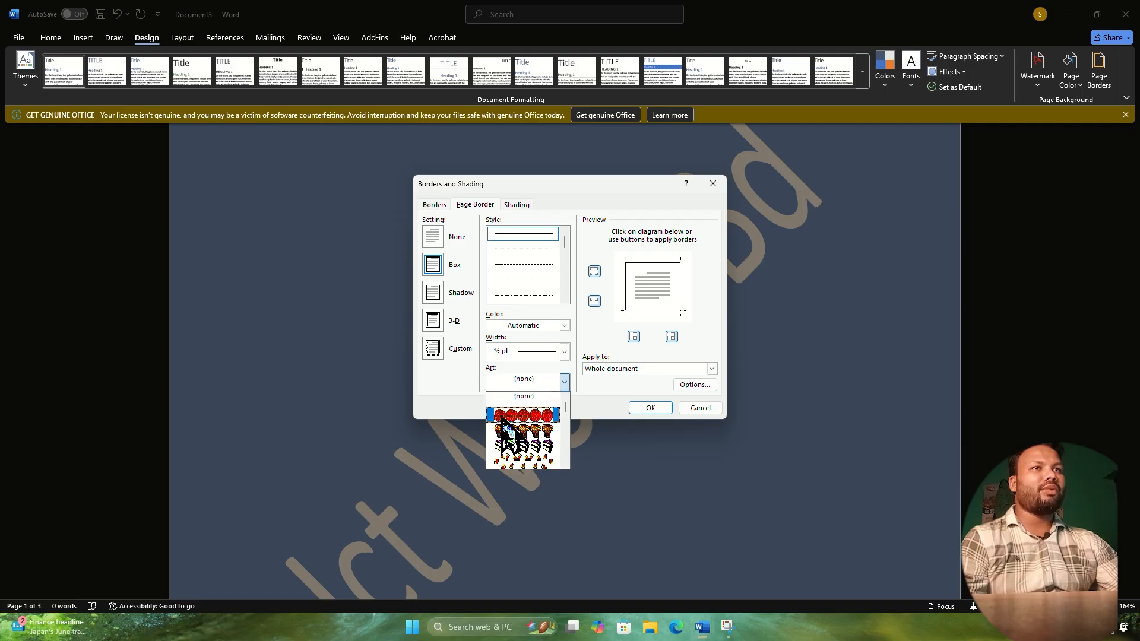
pyautogui.click(522, 415)
pyautogui.click(651, 407)
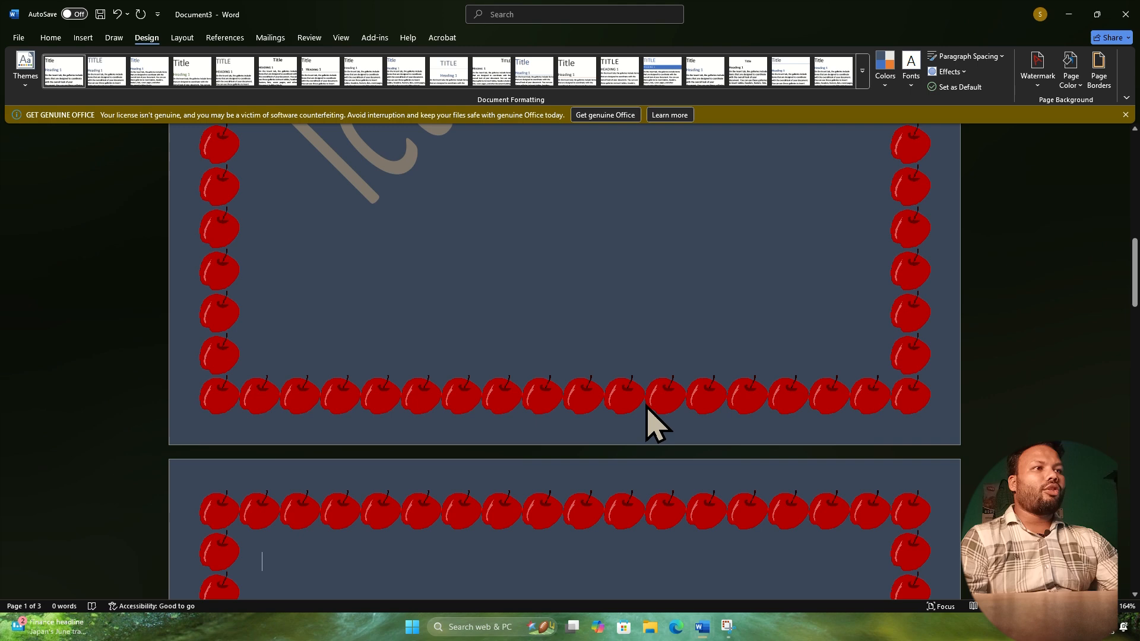
pyautogui.scroll(-10, 427, 305)
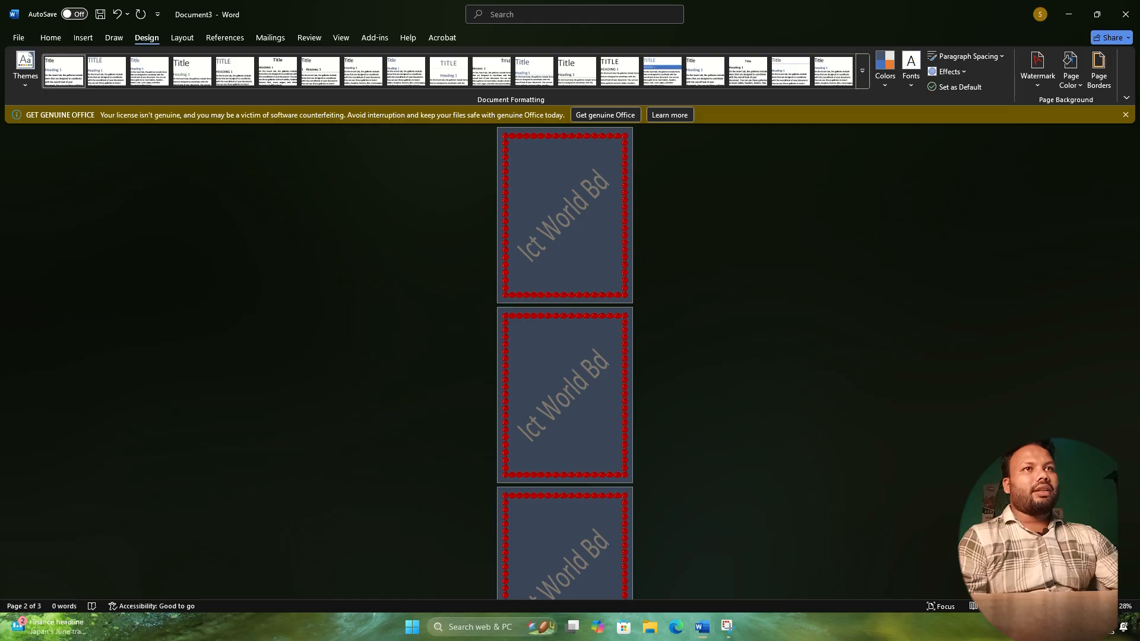
pyautogui.keyDown('ctrl'); pyautogui.scroll(5, 564, 362); pyautogui.keyUp('ctrl')
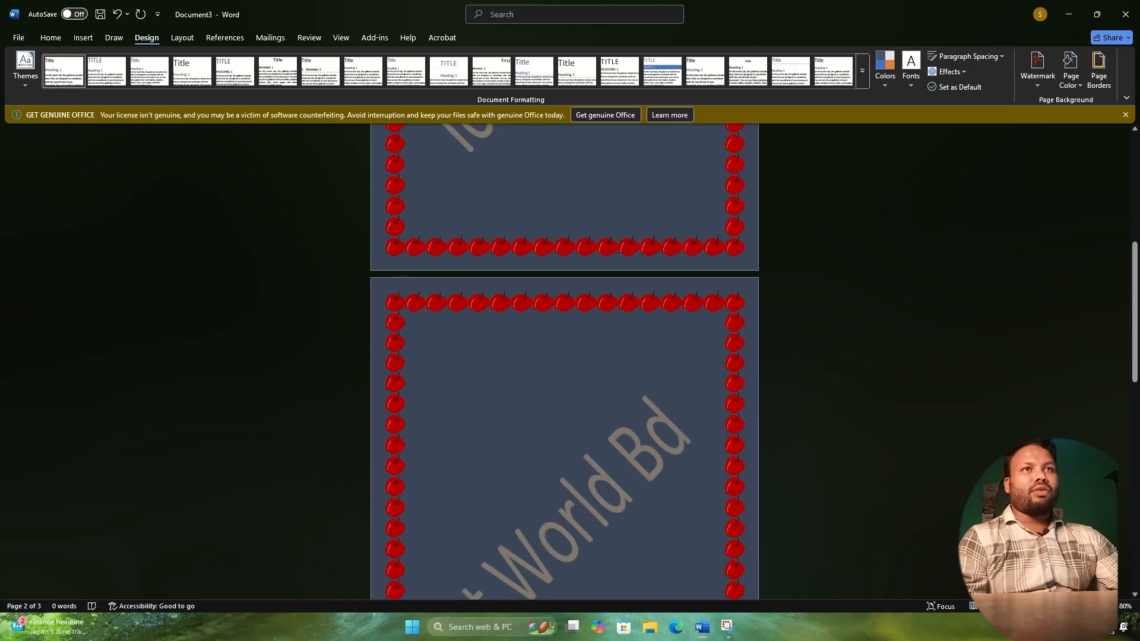
pyautogui.keyDown('ctrl'); pyautogui.scroll(2, 564, 362); pyautogui.keyUp('ctrl')
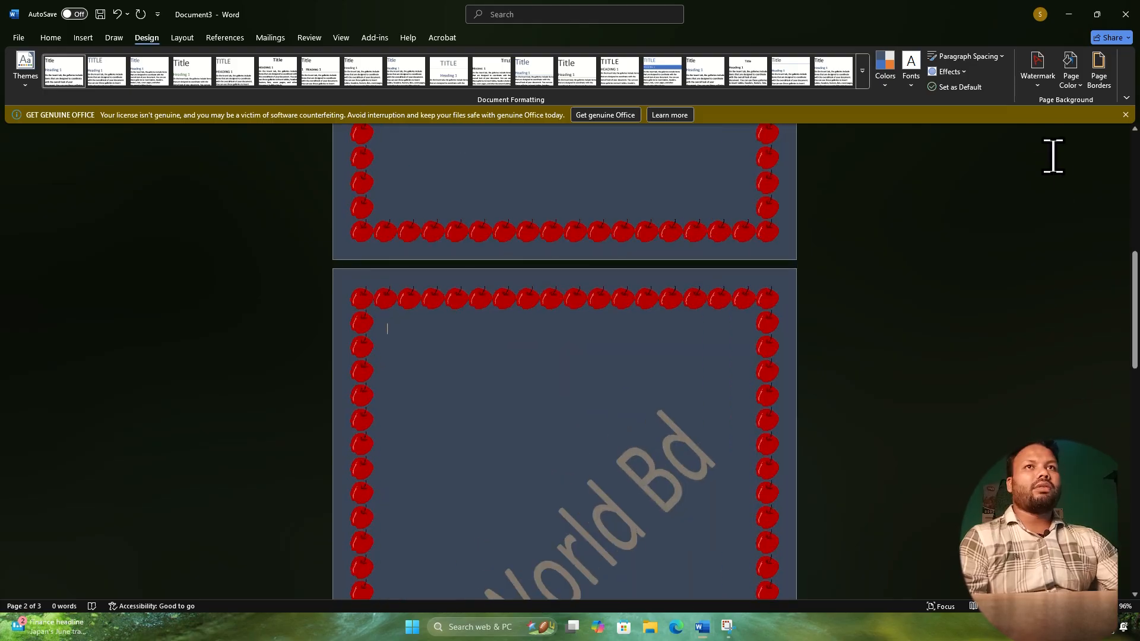